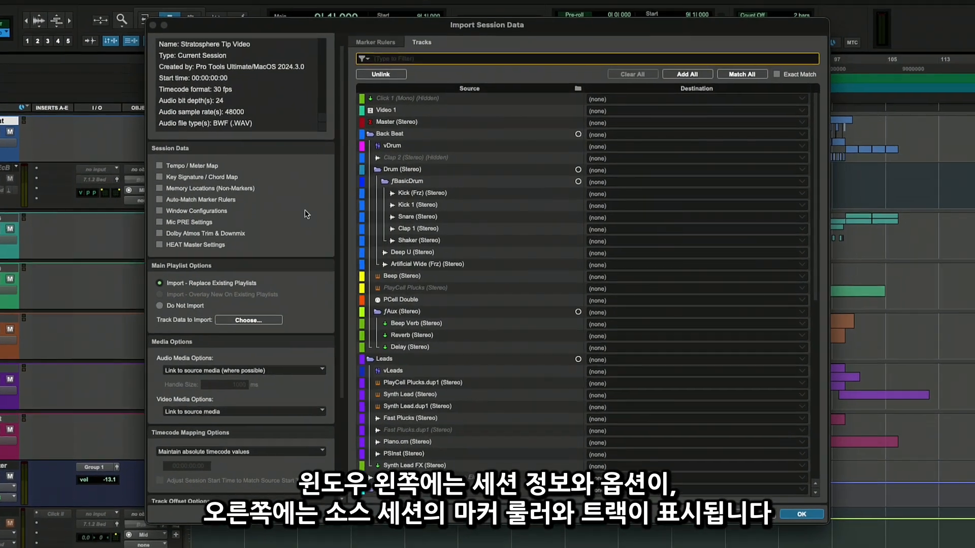
Step: Examine the Stratosphere Tip Video session's import options and its marker rulers
{"action": "scroll", "coordinate": [323, 212], "scroll_direction": "down", "scroll_amount": 4}
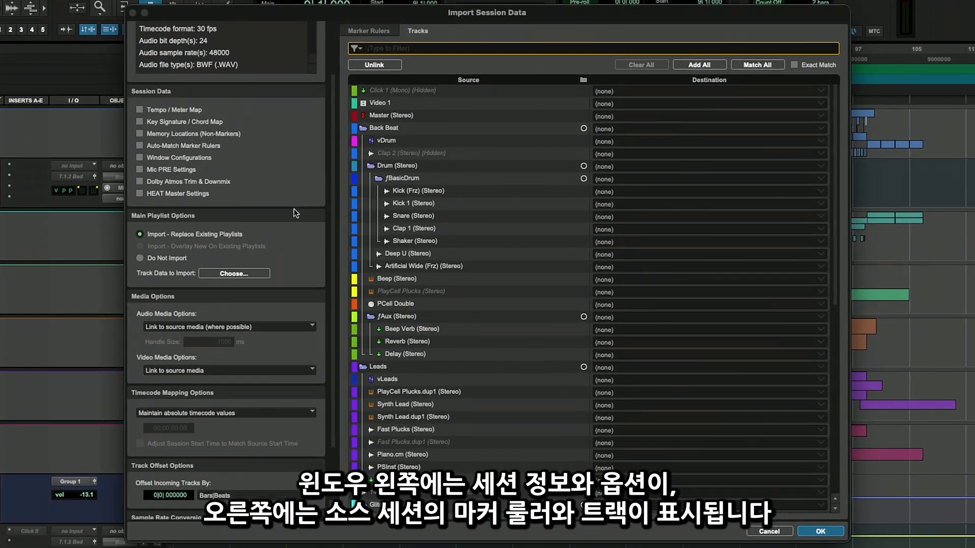
{"action": "scroll", "coordinate": [294, 209], "scroll_direction": "up", "scroll_amount": 5}
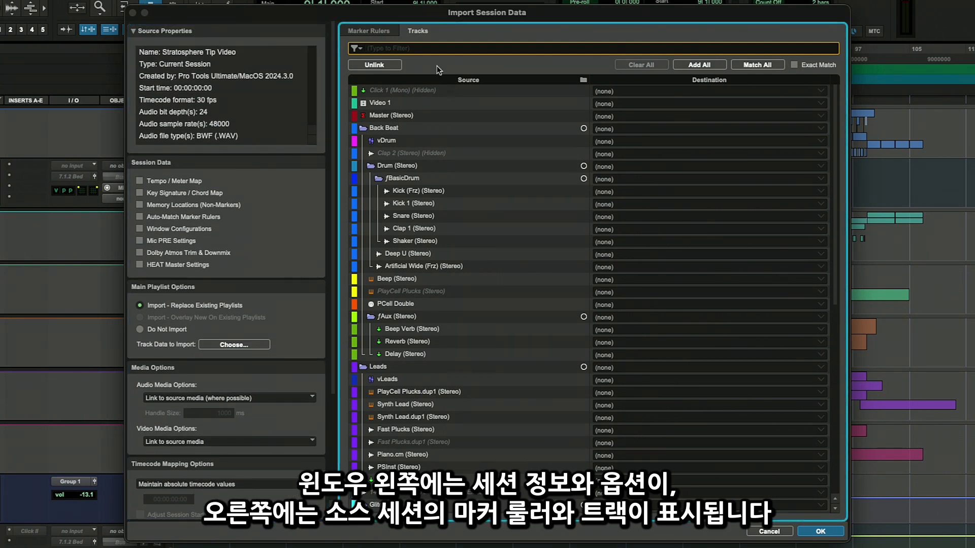
{"action": "left_click", "coordinate": [376, 32]}
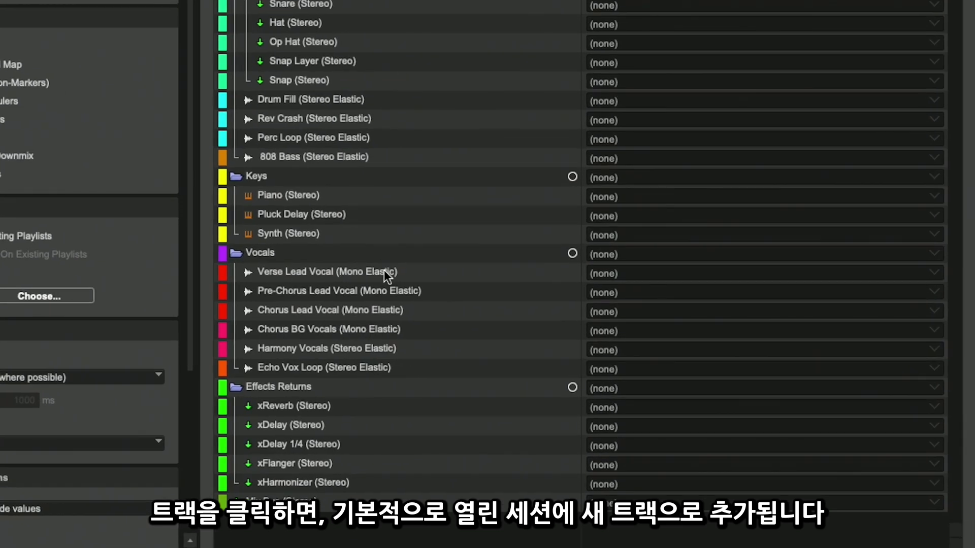
Step: Import the Verse Lead Vocal source track into the open session as a new track
{"action": "left_click", "coordinate": [463, 313]}
{"action": "left_click", "coordinate": [384, 271]}
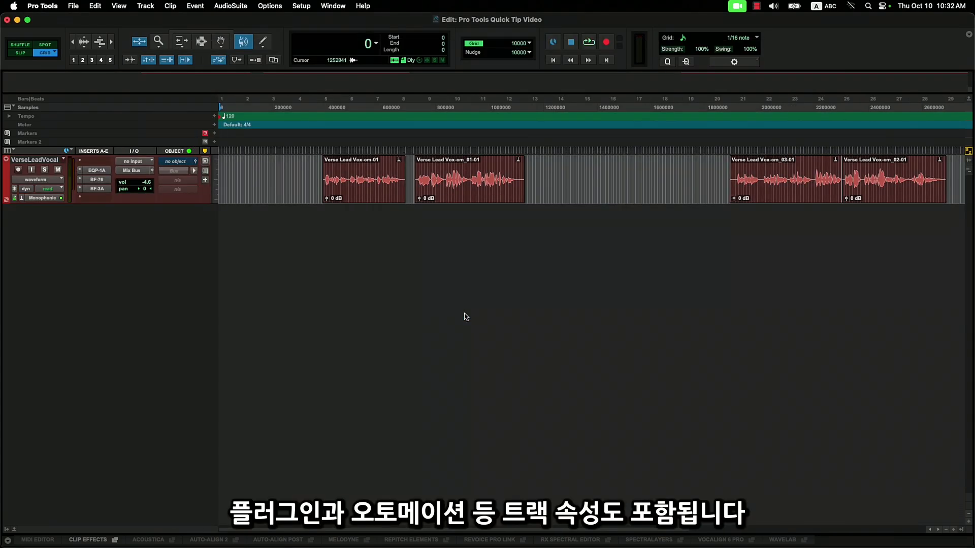
Step: Show the imported Verse Lead Vocal track's volume automation lane and open its EQP-1A insert
{"action": "left_click", "coordinate": [8, 201]}
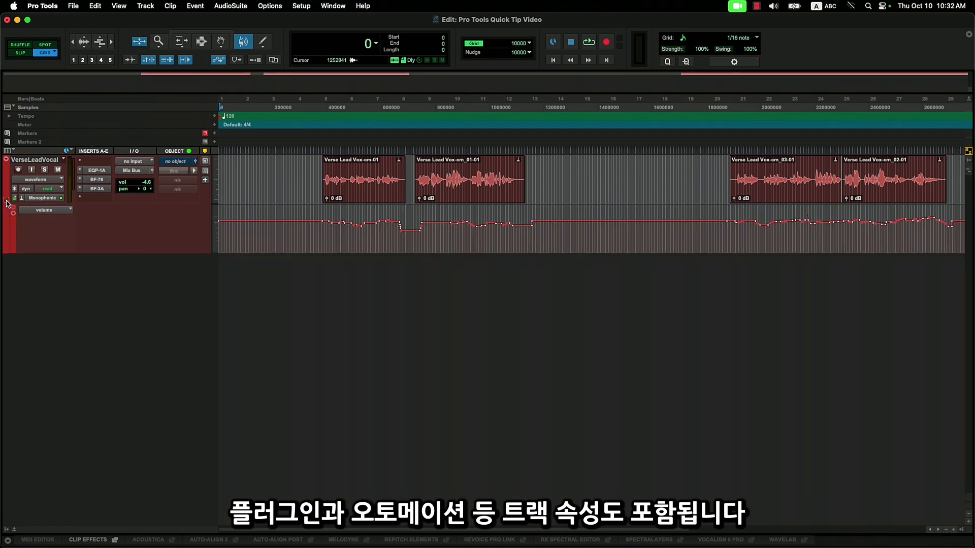
{"action": "left_click", "coordinate": [96, 170]}
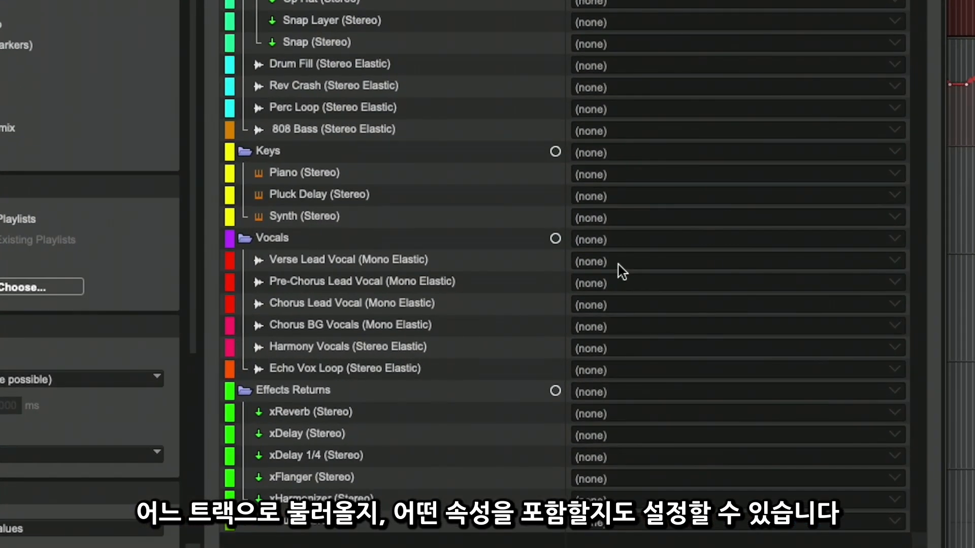
Step: Map the Verse Lead Vocal, Pre-Chorus Lead Vocal and Chorus BG Vocals source tracks to the existing tracks of the same names
{"action": "left_click", "coordinate": [618, 264]}
{"action": "left_click", "coordinate": [602, 294]}
{"action": "left_click", "coordinate": [620, 283]}
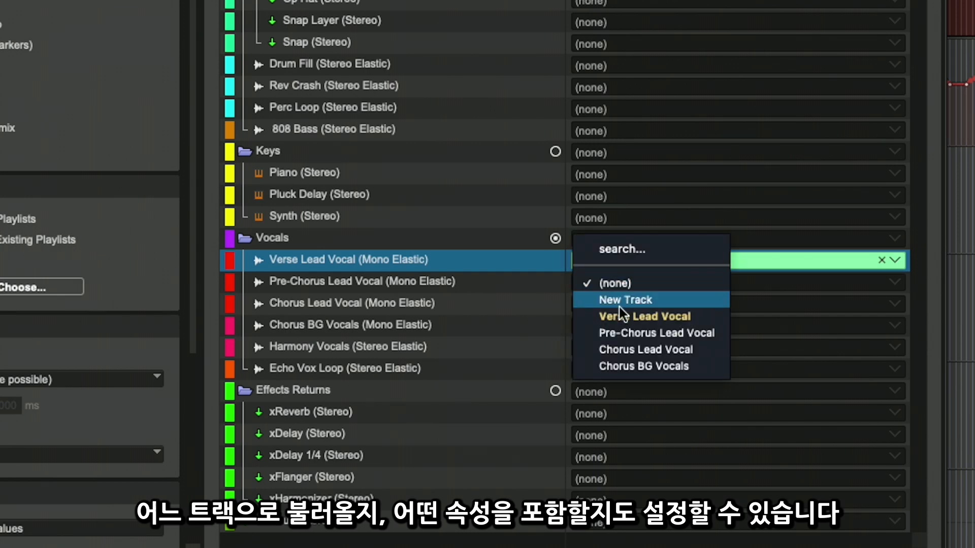
{"action": "left_click", "coordinate": [620, 334]}
{"action": "left_click", "coordinate": [616, 327]}
{"action": "left_click", "coordinate": [621, 407]}
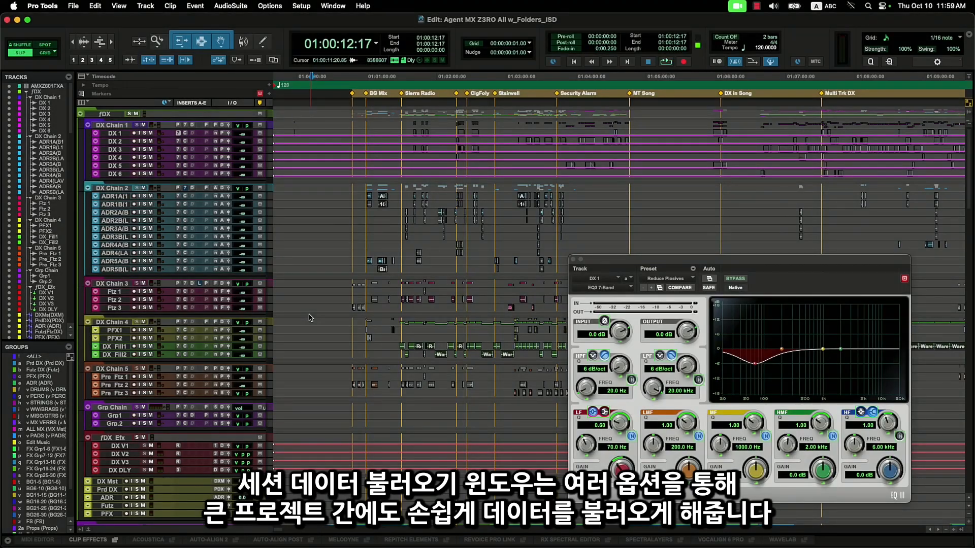
Step: Load Agent MX Z3RO All w_Folders.ptx as the session data source and include its Tempo / Meter Map
{"action": "key", "text": "alt+shift+i"}
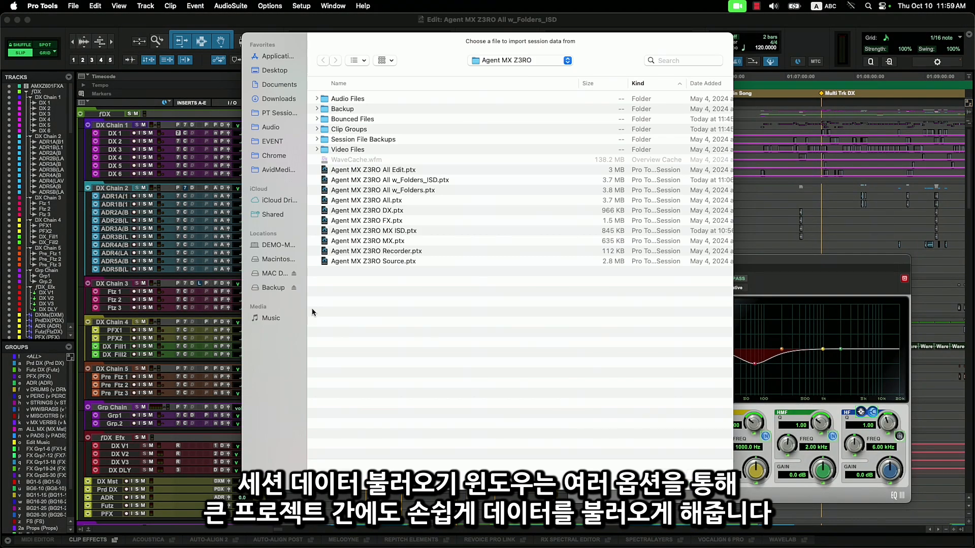
{"action": "left_click", "coordinate": [340, 193]}
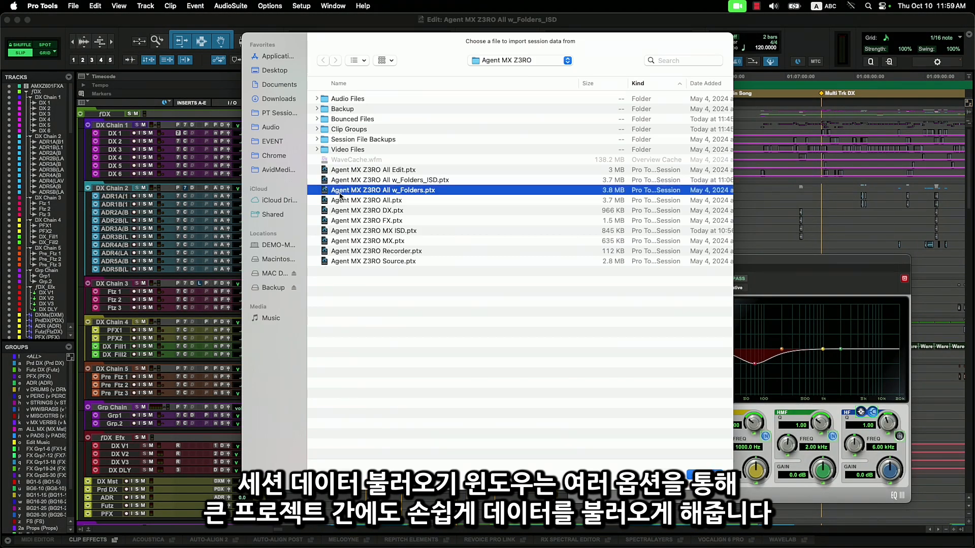
{"action": "key", "text": "Return"}
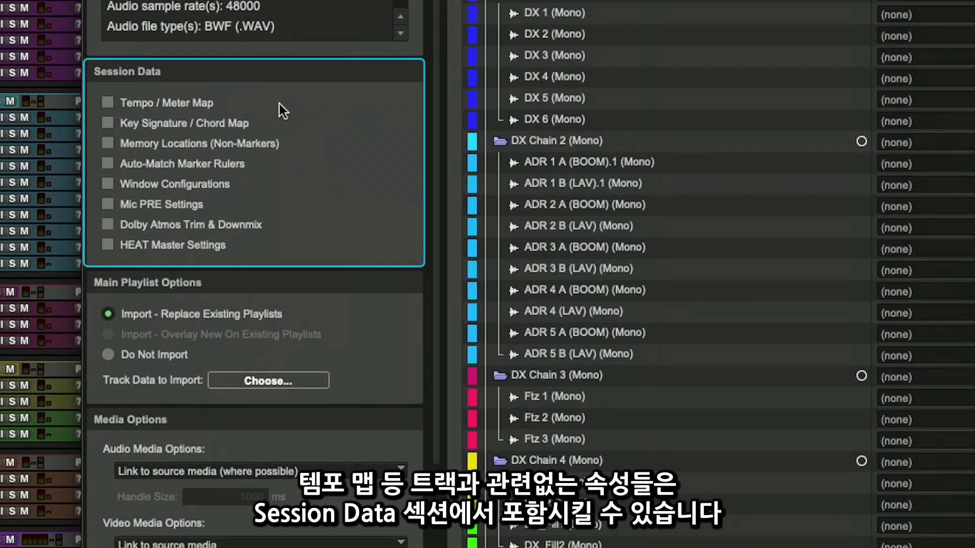
{"action": "left_click", "coordinate": [205, 107]}
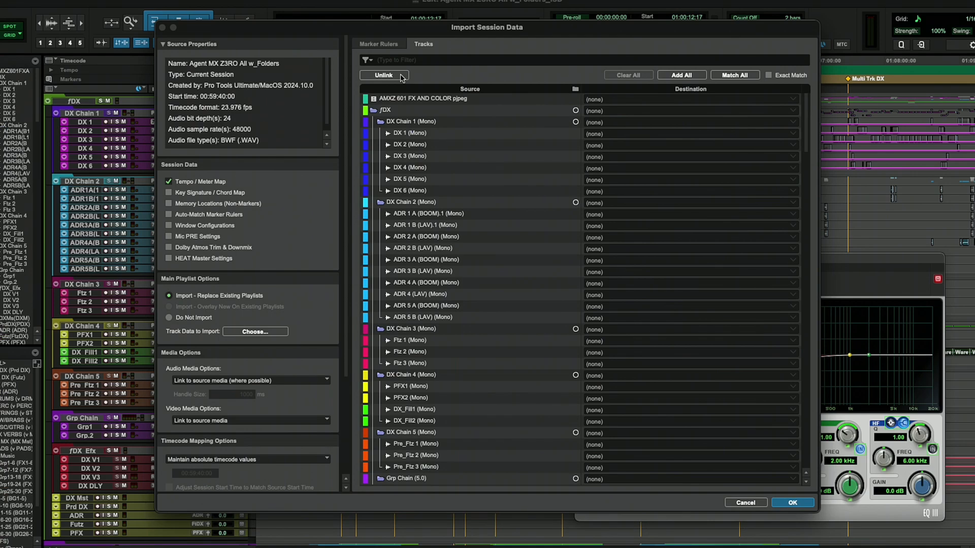
Step: Unlink the selection from import assignment and match source tracks DX 1 through DX 6 to the existing session tracks
{"action": "left_click", "coordinate": [402, 76]}
{"action": "left_click", "coordinate": [415, 133]}
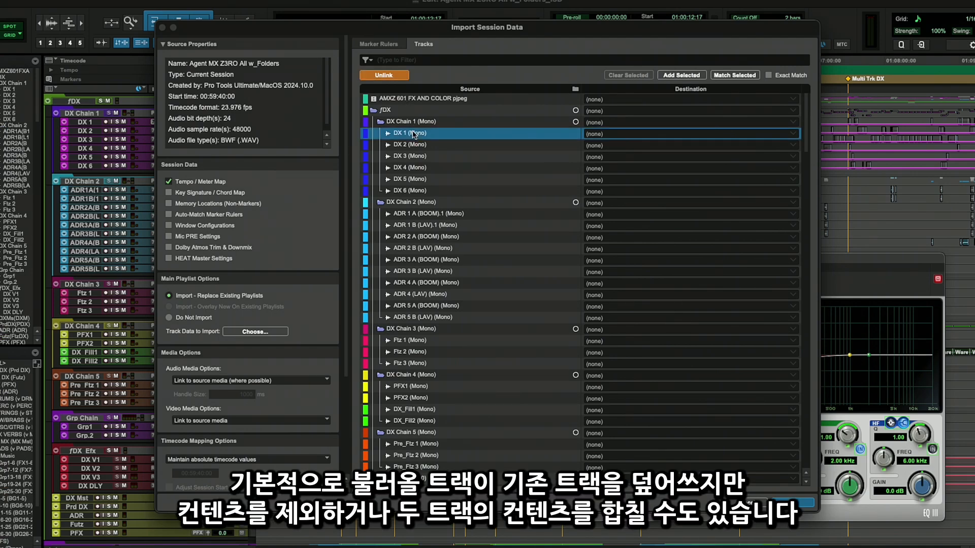
{"action": "left_click", "coordinate": [418, 191], "text": "shift"}
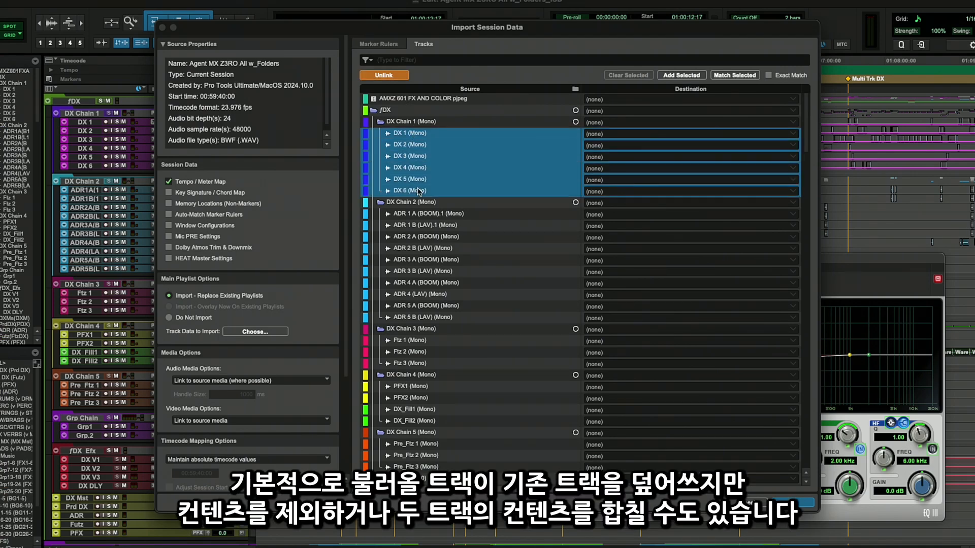
{"action": "left_click", "coordinate": [728, 76]}
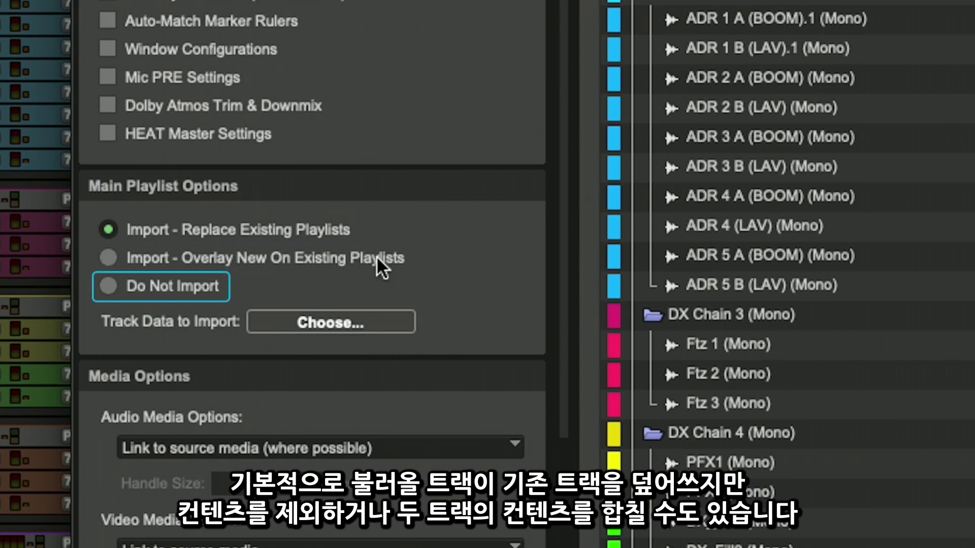
Step: Set the main playlists to overlay new on existing ones and apply preset 2 for the track data to import
{"action": "left_click", "coordinate": [376, 256]}
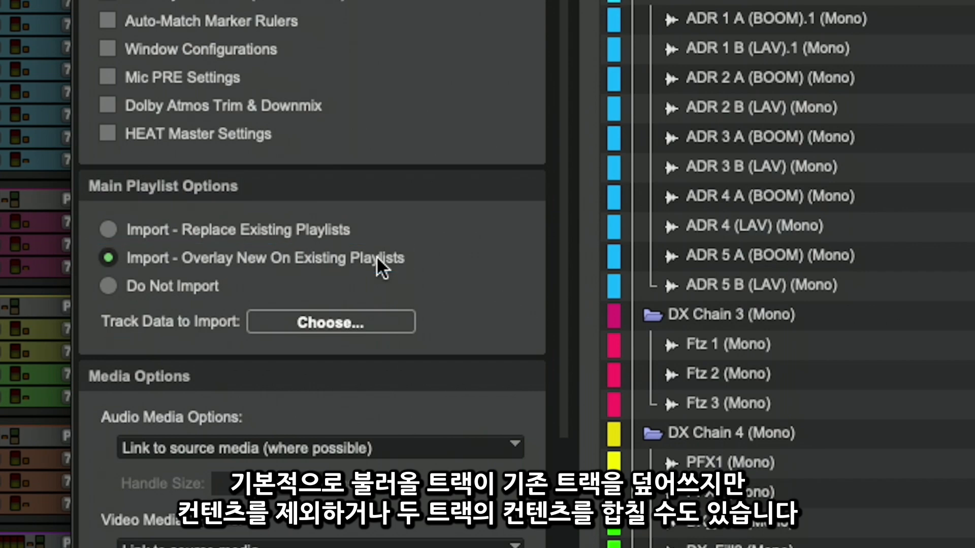
{"action": "left_click", "coordinate": [377, 316]}
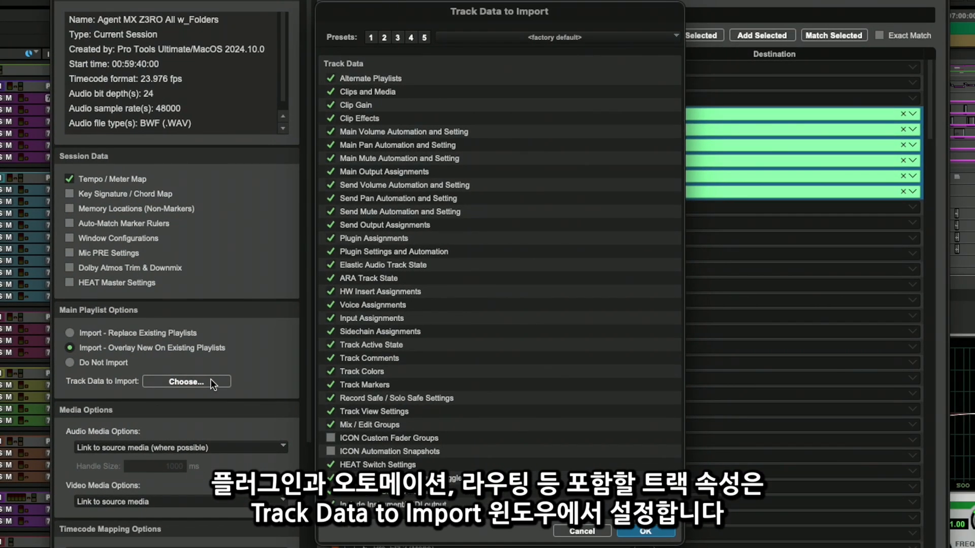
{"action": "key", "text": "ctrl+2"}
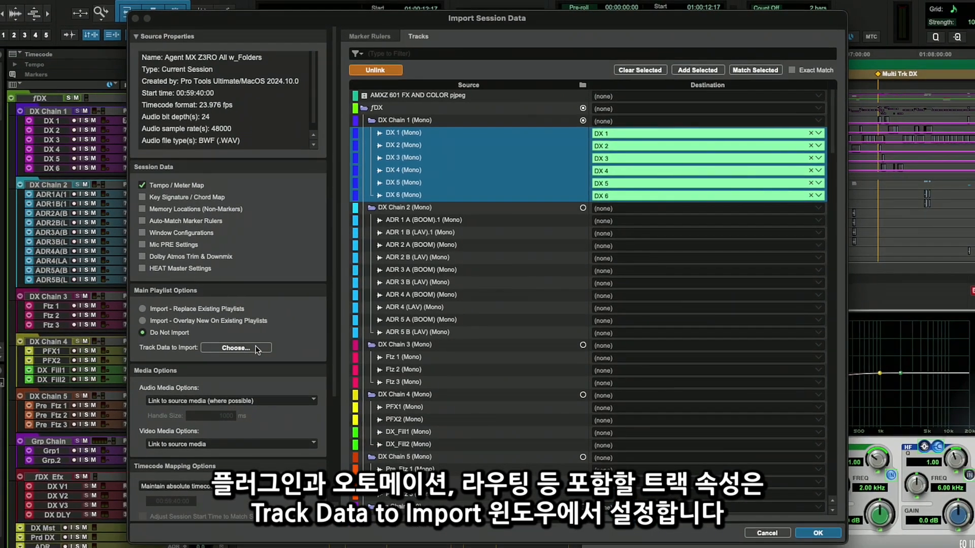
{"action": "key", "text": "Return"}
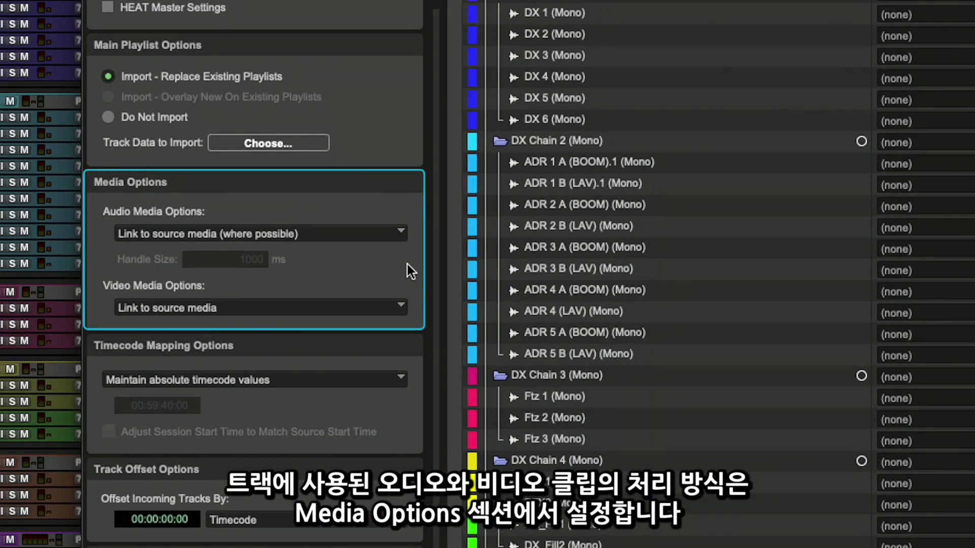
Step: Set the audio media to Consolidate from source media and the video media to Copy from source media
{"action": "left_click", "coordinate": [397, 234]}
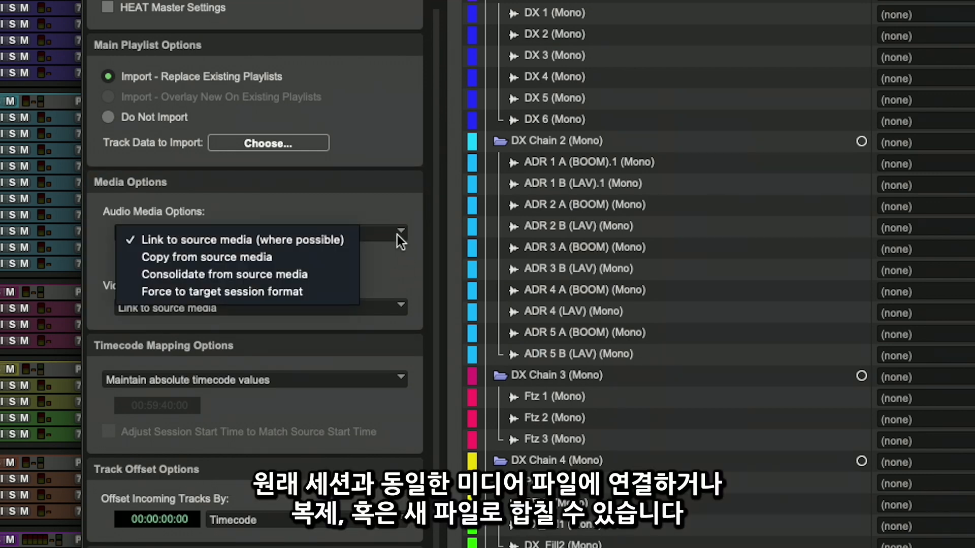
{"action": "left_click", "coordinate": [353, 274]}
{"action": "left_click", "coordinate": [352, 309]}
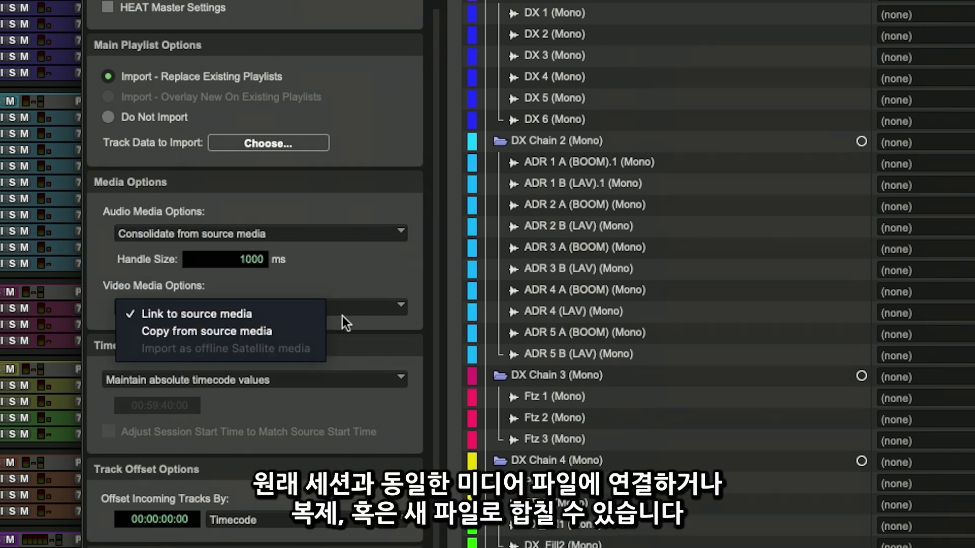
{"action": "left_click", "coordinate": [310, 330]}
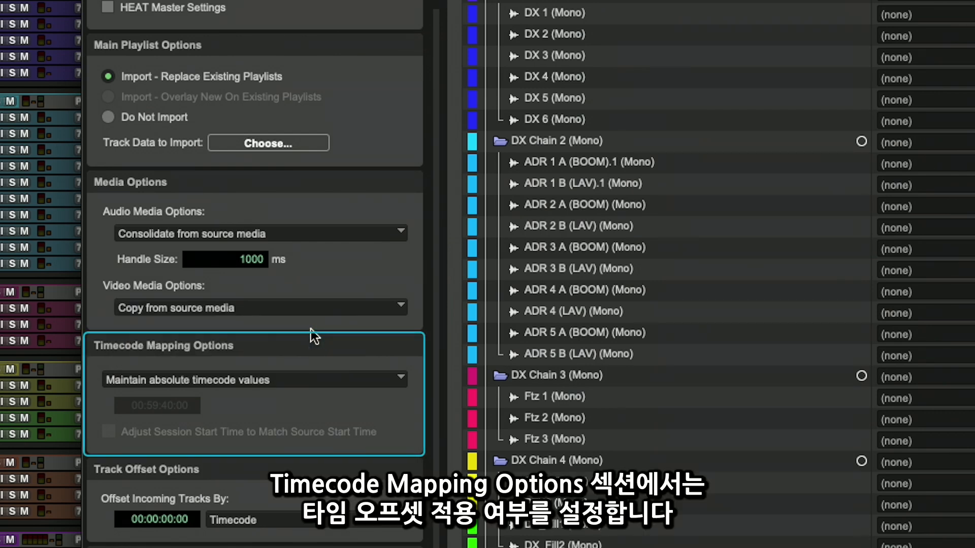
Step: Review the available timecode mapping choices, including Map start timecode to
{"action": "left_click", "coordinate": [392, 392]}
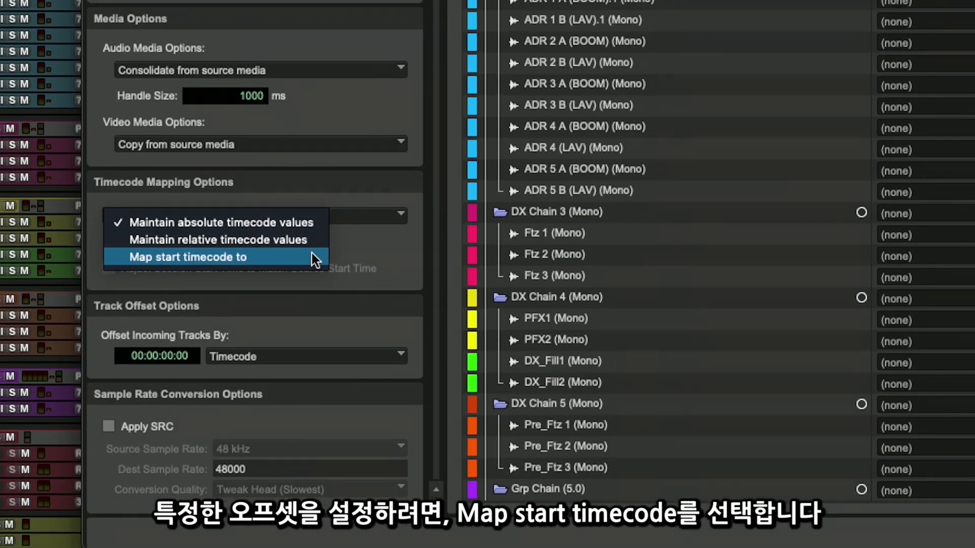
{"action": "left_click", "coordinate": [367, 267]}
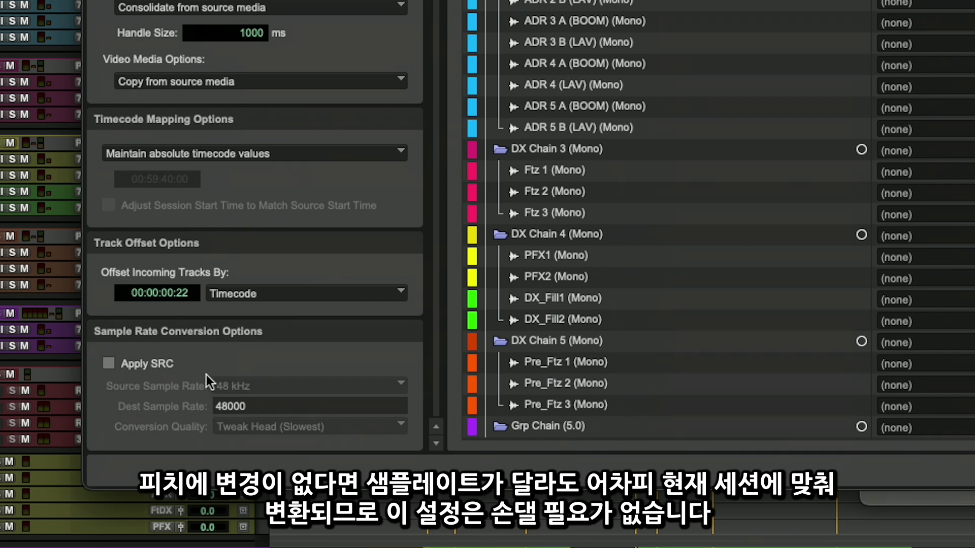
Step: Enable sample rate conversion for the import and set the source sample rate to 44.1 kHz
{"action": "left_click", "coordinate": [170, 370]}
{"action": "left_click", "coordinate": [257, 386]}
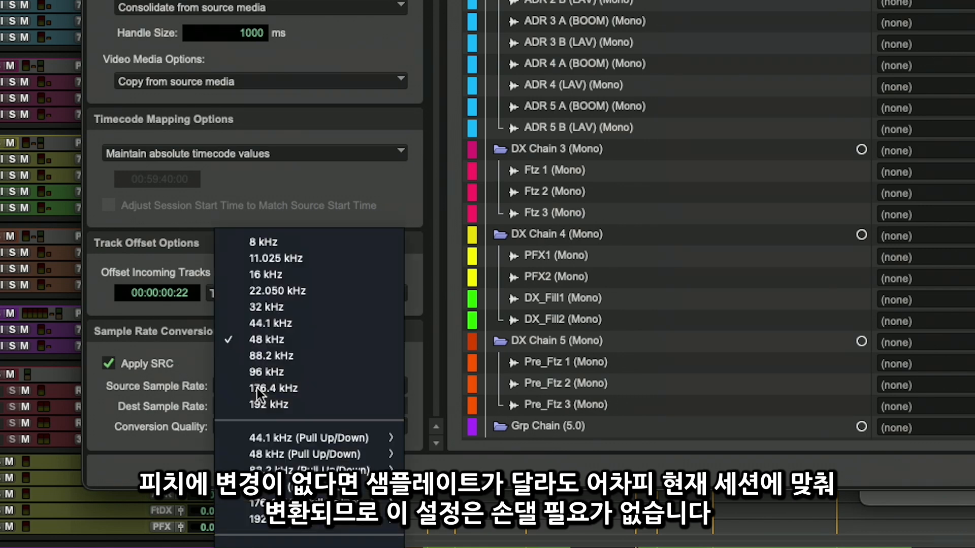
{"action": "left_click", "coordinate": [267, 327]}
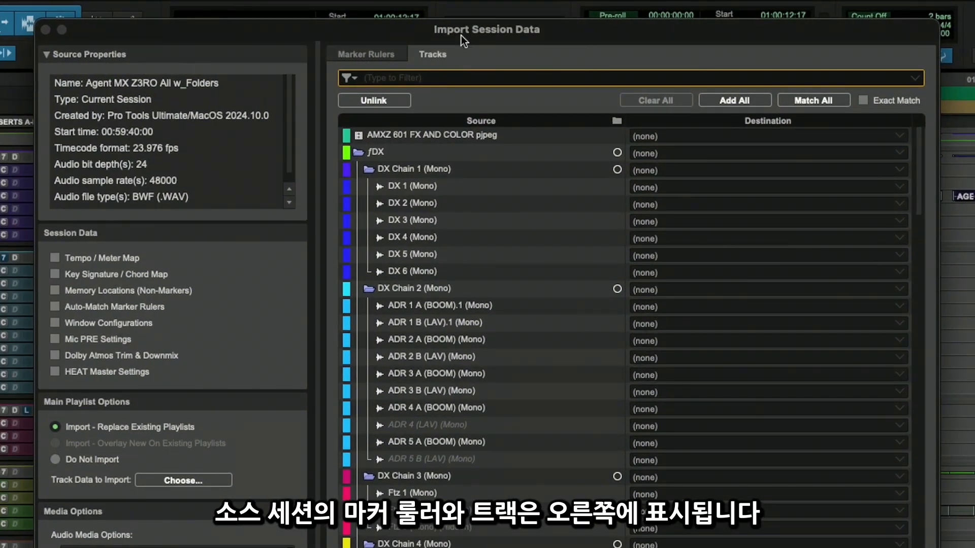
Step: View the source session's marker rulers, return to its track list and make the import window slightly smaller
{"action": "left_click", "coordinate": [390, 54]}
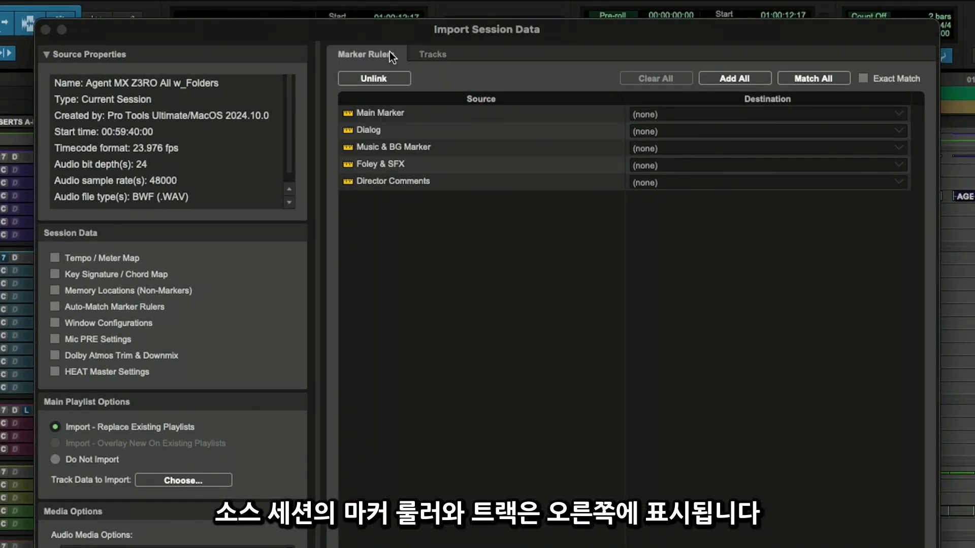
{"action": "left_click", "coordinate": [434, 54]}
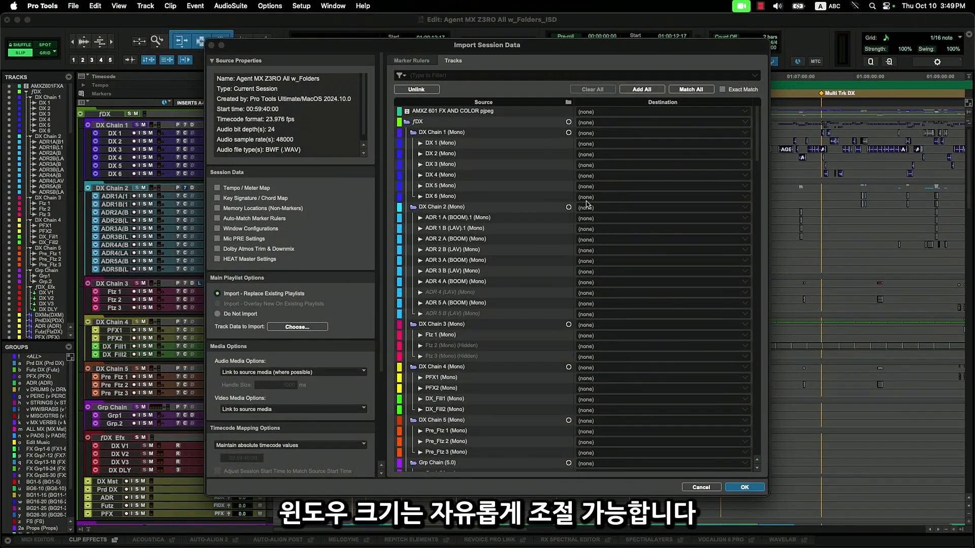
{"action": "left_click_drag", "start_coordinate": [767, 496], "coordinate": [748, 491]}
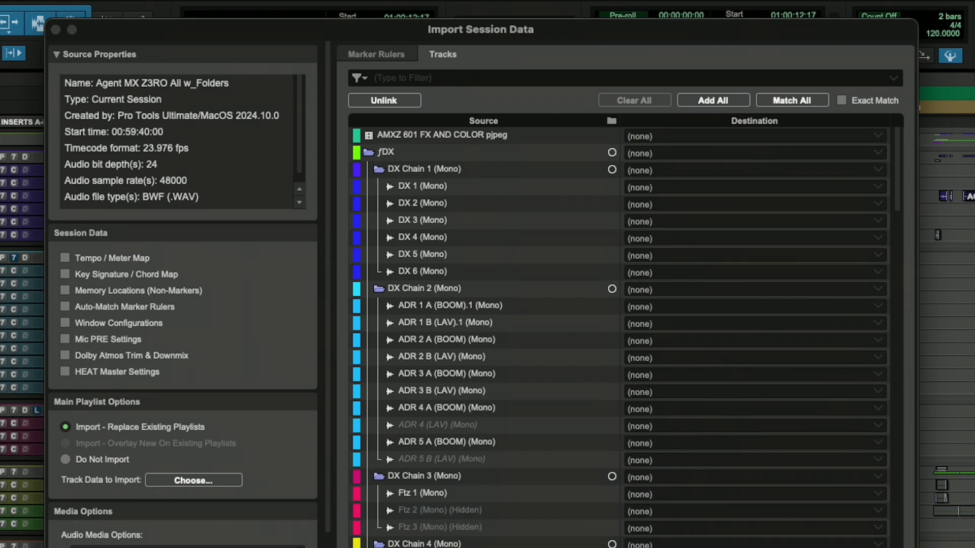
Step: Collapse the DX Chain 1 and DX Chain 2 folders, then collapse and re-expand all source track folders
{"action": "left_click", "coordinate": [378, 170]}
{"action": "left_click", "coordinate": [379, 187]}
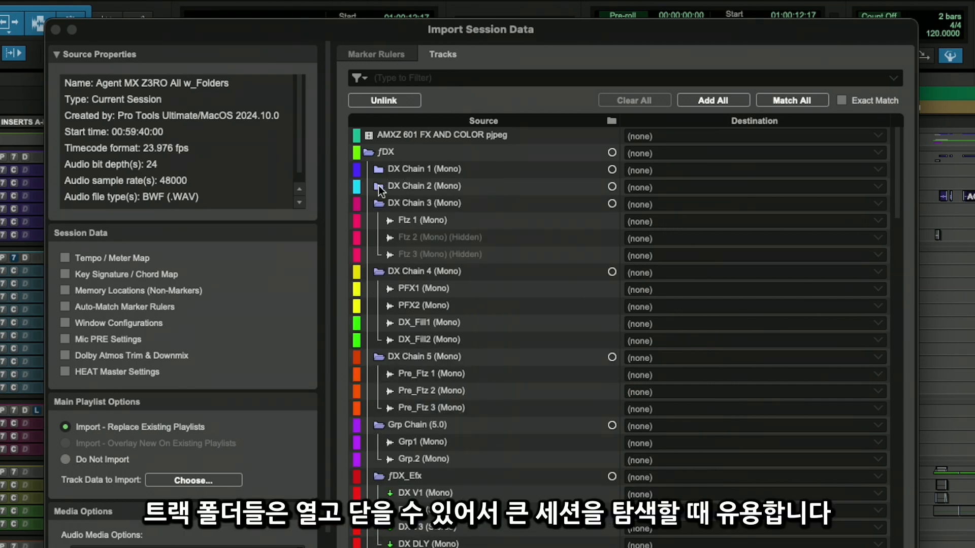
{"action": "left_click", "coordinate": [369, 152]}
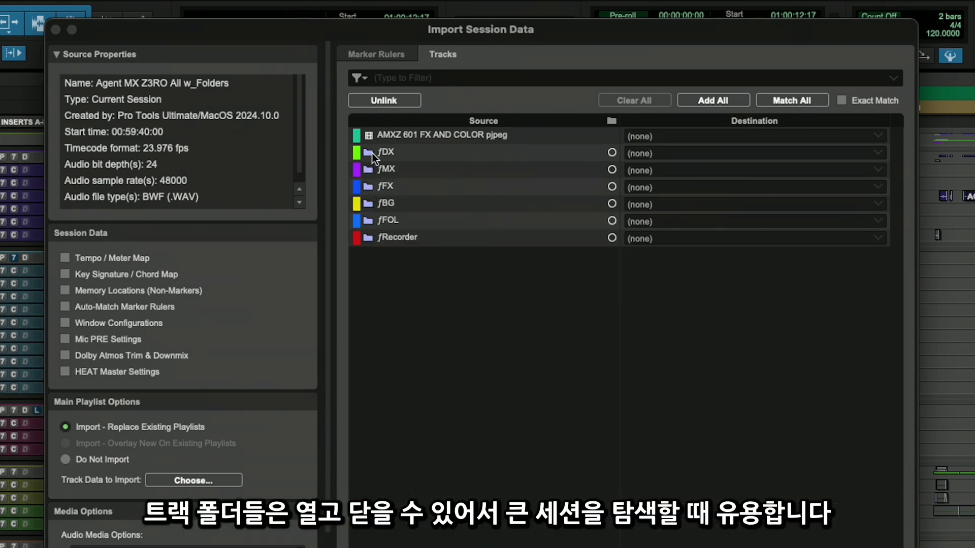
{"action": "left_click", "coordinate": [369, 153]}
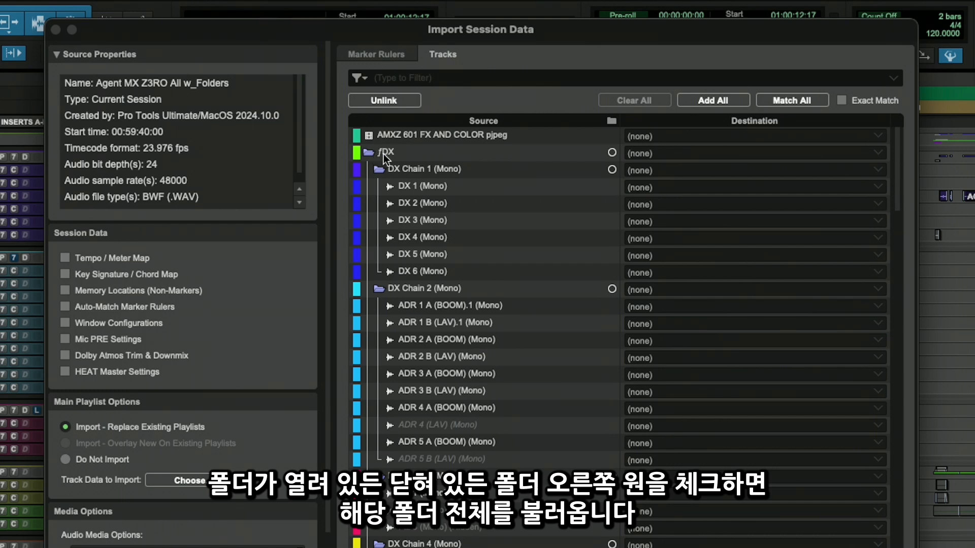
Step: Select the entire DX Chain 1 folder for import so that it and its DX tracks become new tracks
{"action": "left_click", "coordinate": [612, 169]}
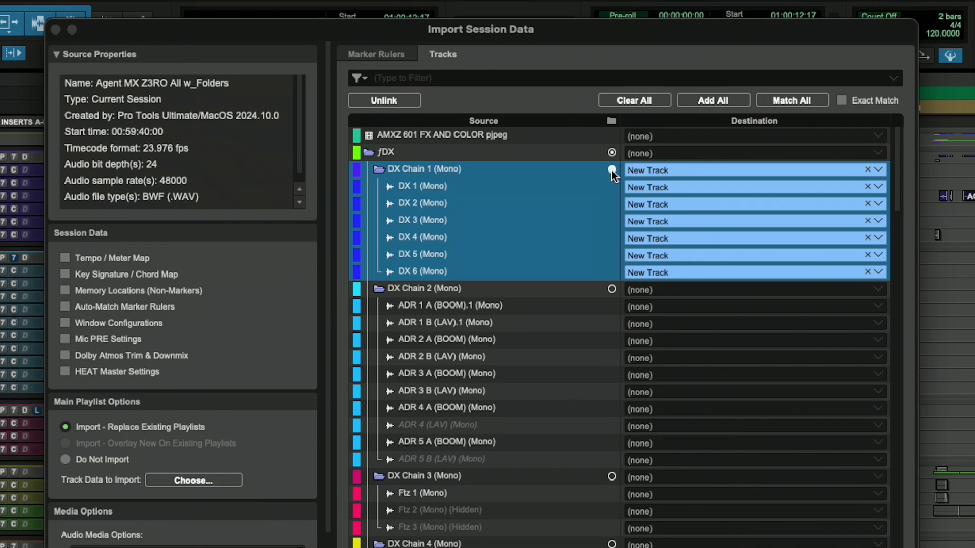
{"action": "left_click", "coordinate": [612, 170]}
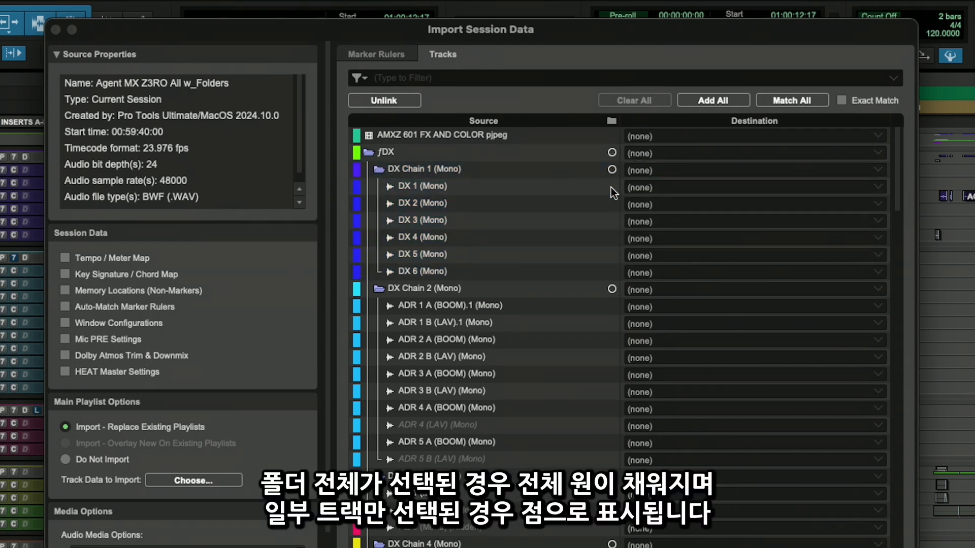
{"action": "left_click", "coordinate": [613, 171]}
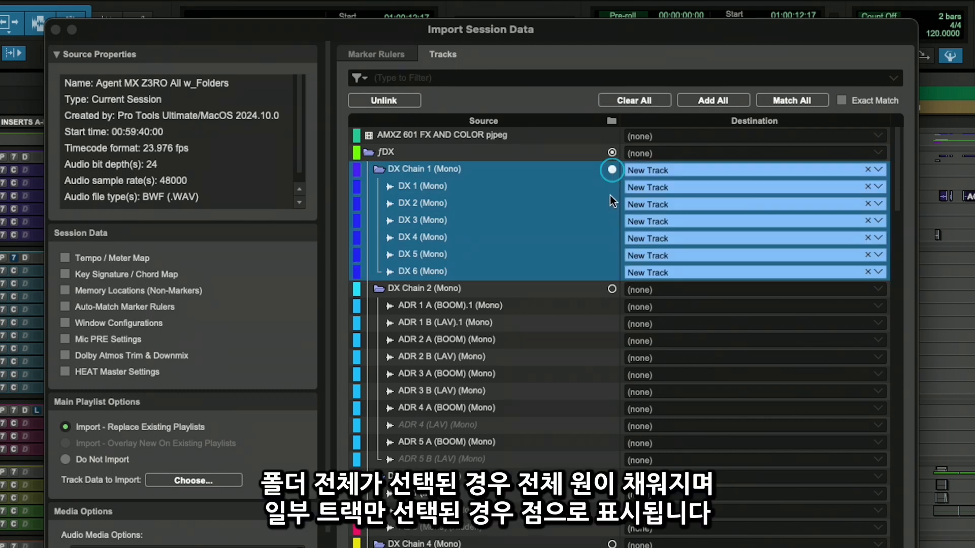
Step: Select ADR 1 A (BOOM).1, ADR 2 A (BOOM) and ADR 2 B (LAV) in DX Chain 2 for import as new tracks
{"action": "left_click", "coordinate": [585, 307]}
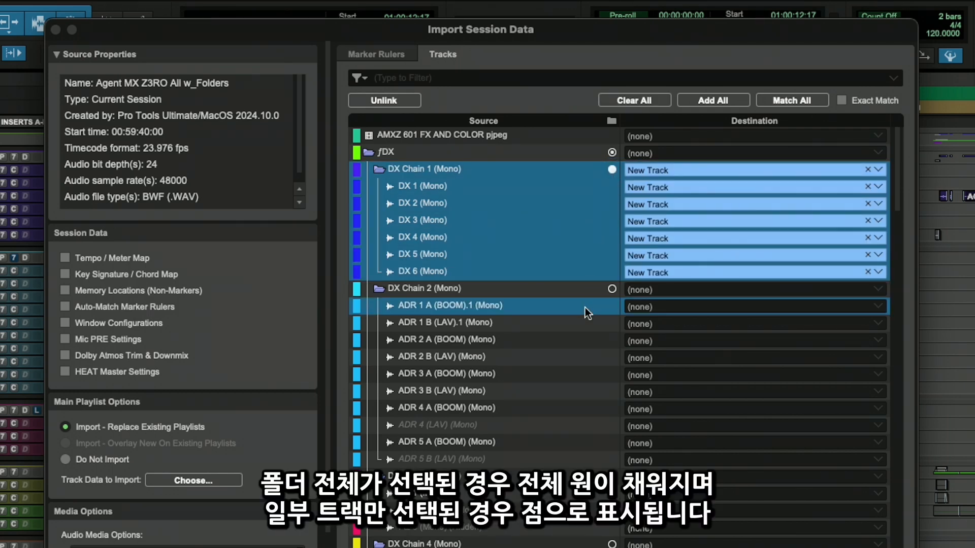
{"action": "left_click", "coordinate": [584, 336]}
{"action": "left_click", "coordinate": [581, 362]}
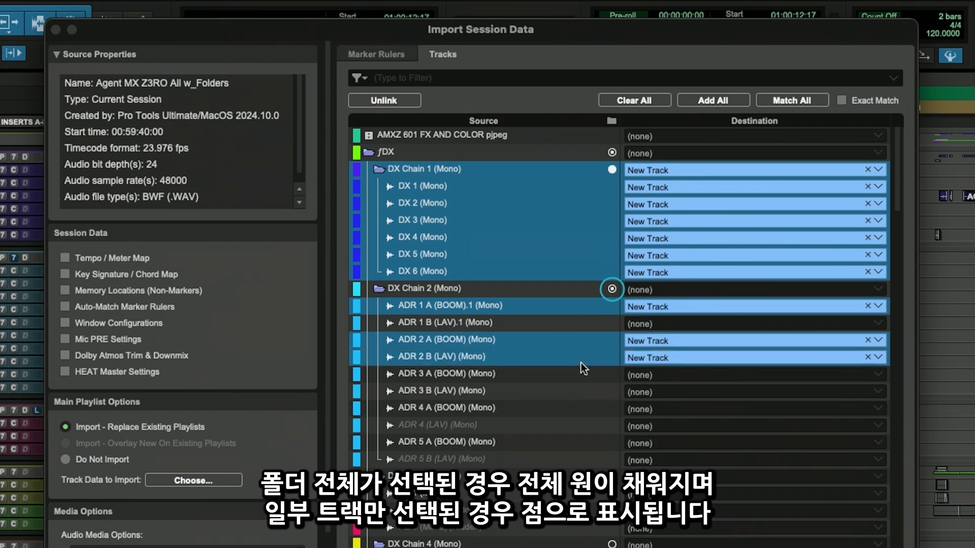
Step: Filter the source track list by "ADR" and clear the filter to list all tracks again
{"action": "left_click", "coordinate": [485, 79]}
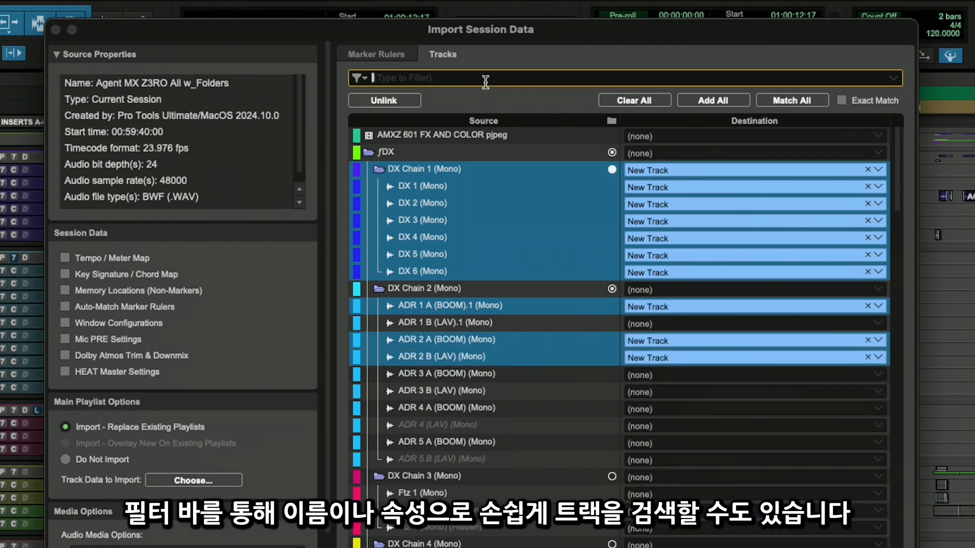
{"action": "type", "text": "ADR"}
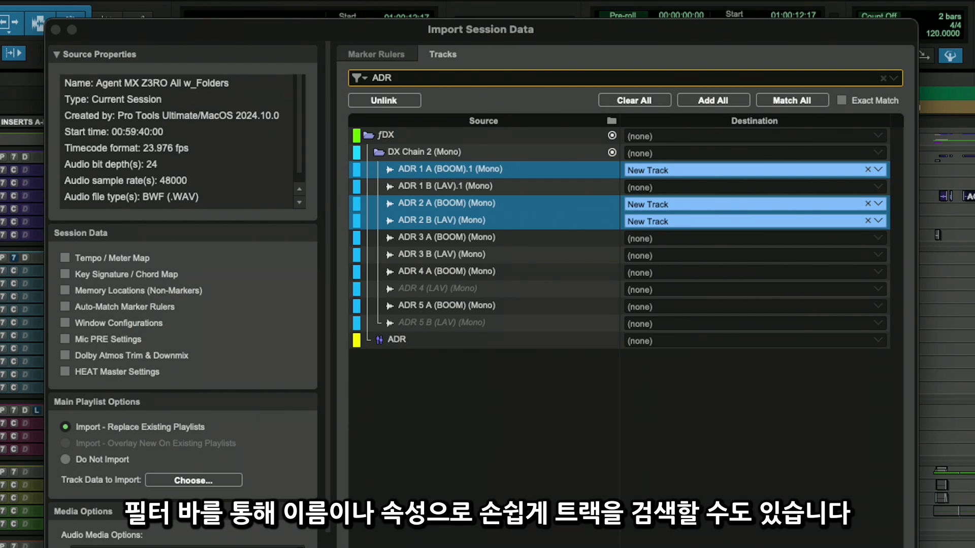
{"action": "left_click", "coordinate": [883, 78]}
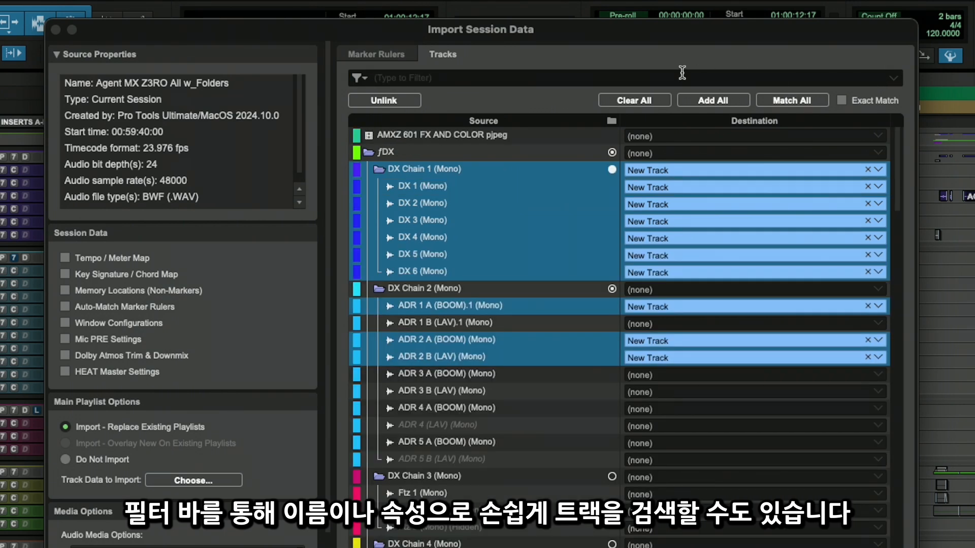
Step: Exclude hidden, inactive and frozen tracks from the source track list
{"action": "left_click", "coordinate": [360, 78]}
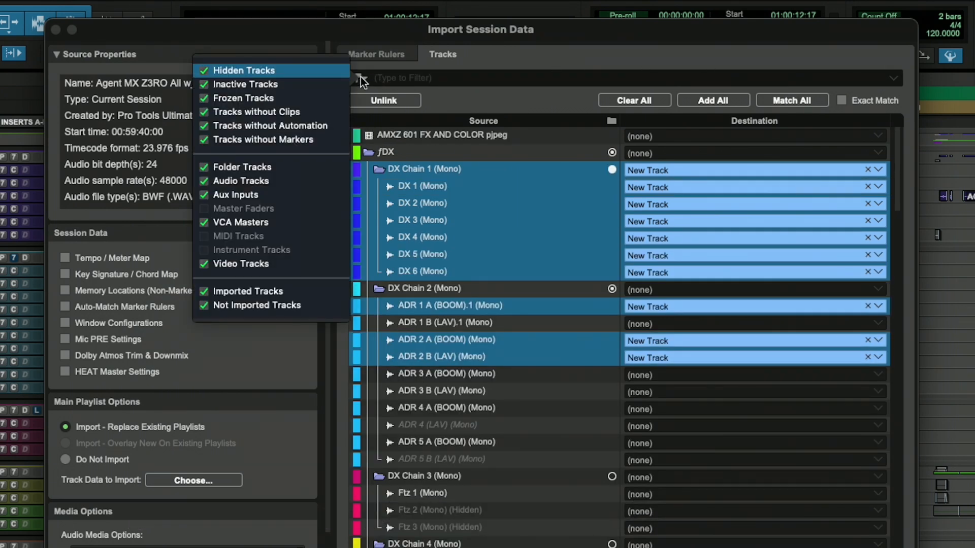
{"action": "left_click", "coordinate": [312, 71]}
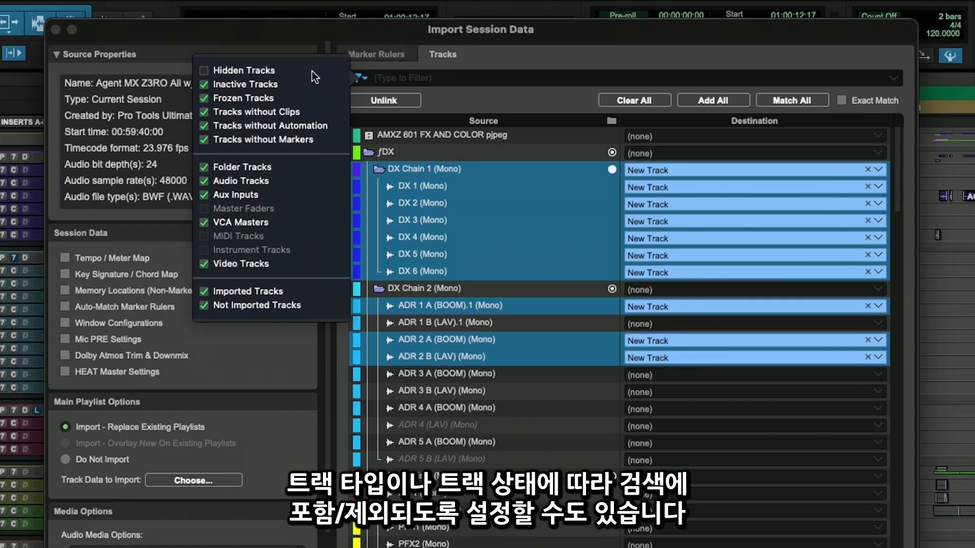
{"action": "left_click", "coordinate": [307, 85]}
{"action": "left_click", "coordinate": [302, 98]}
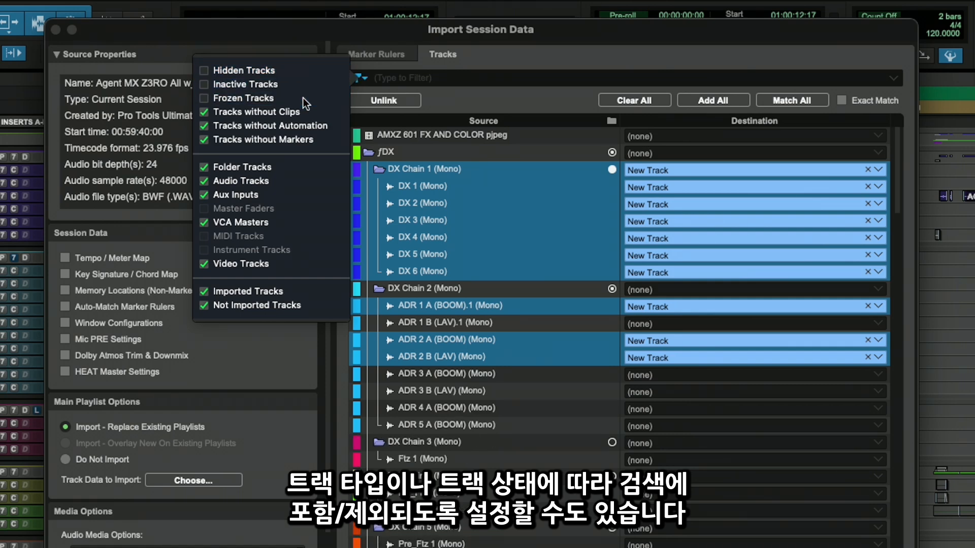
Step: Filter out the not imported tracks and then the imported tracks, restoring each category to the list
{"action": "left_click", "coordinate": [303, 303]}
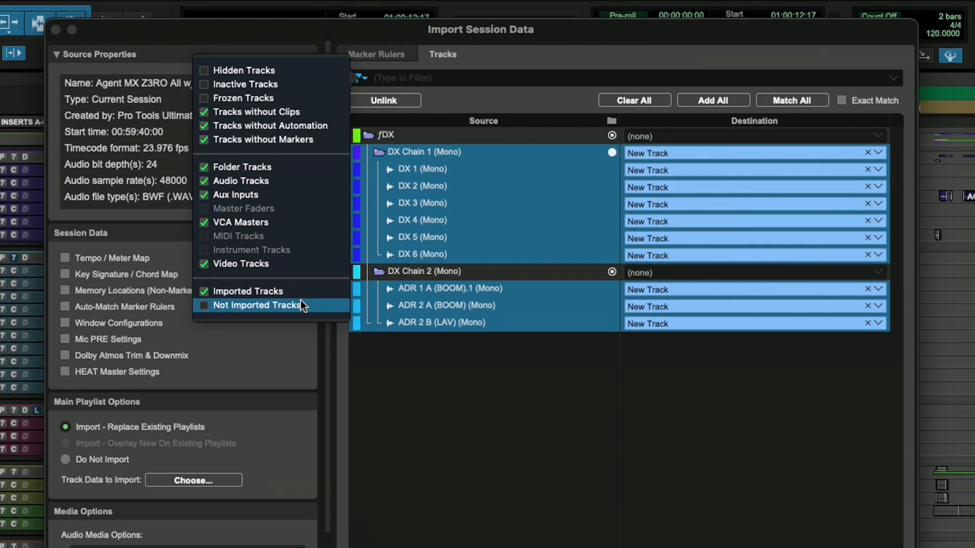
{"action": "left_click", "coordinate": [301, 303]}
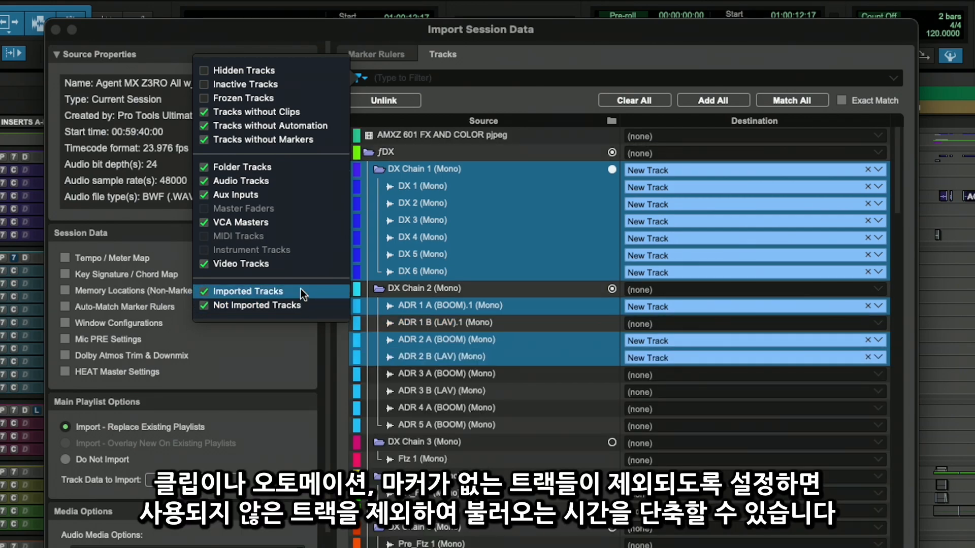
{"action": "left_click", "coordinate": [300, 290]}
{"action": "left_click", "coordinate": [301, 289]}
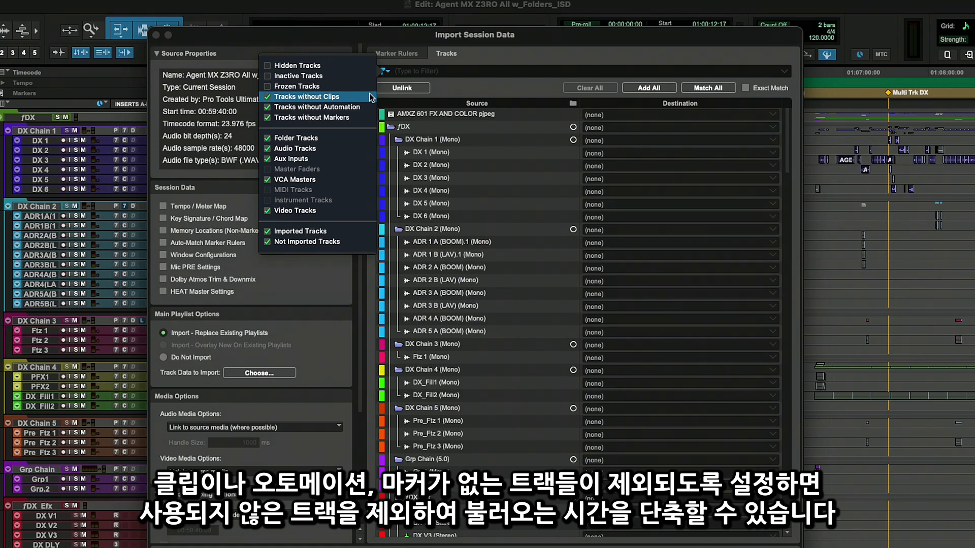
Step: Exclude tracks without clips, without automation and without markers from the source track list
{"action": "left_click", "coordinate": [371, 97]}
{"action": "left_click", "coordinate": [368, 105]}
{"action": "left_click", "coordinate": [365, 117]}
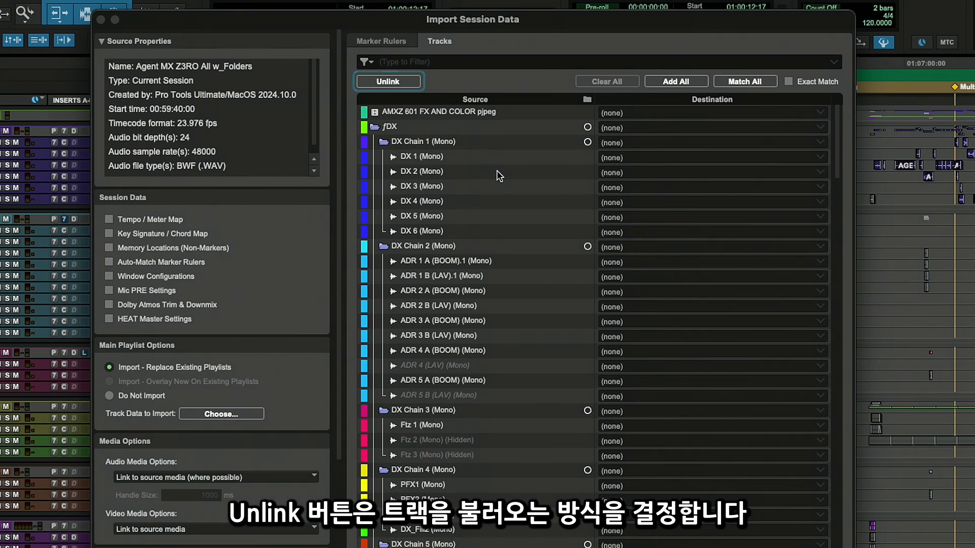
Step: Select DX 1, DX 2, DX 4 and the entire DX Chain 2 folder for import as new tracks
{"action": "left_click", "coordinate": [545, 156]}
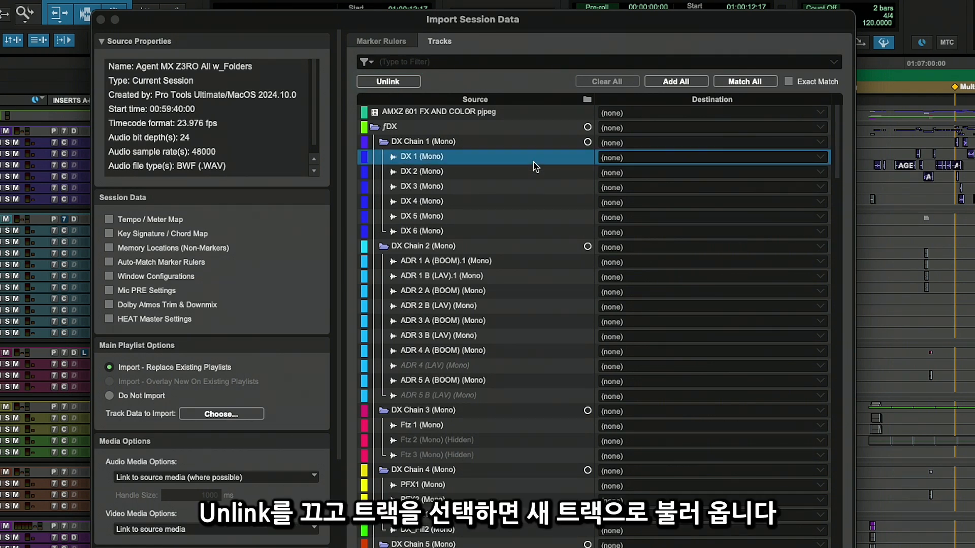
{"action": "left_click", "coordinate": [538, 171], "text": "super"}
{"action": "left_click", "coordinate": [532, 201], "text": "super"}
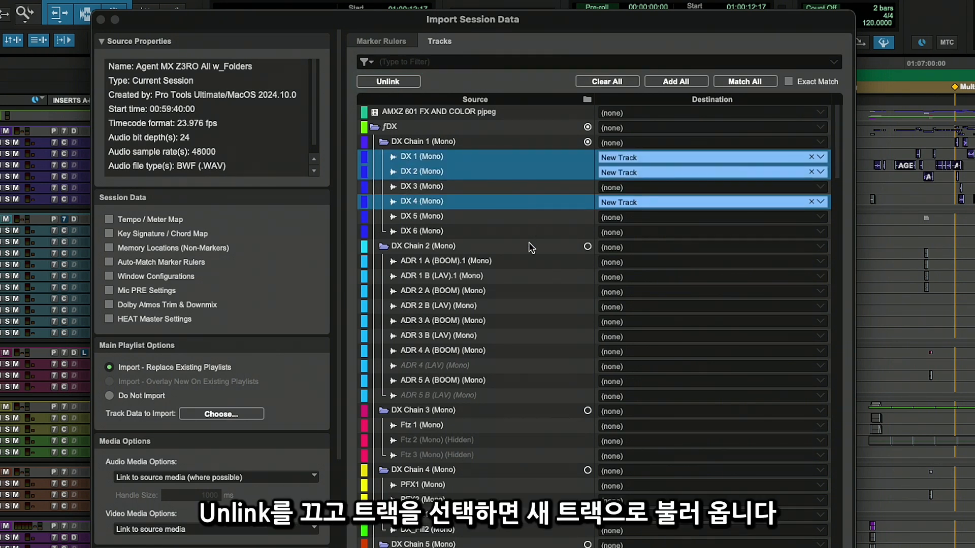
{"action": "left_click", "coordinate": [587, 247]}
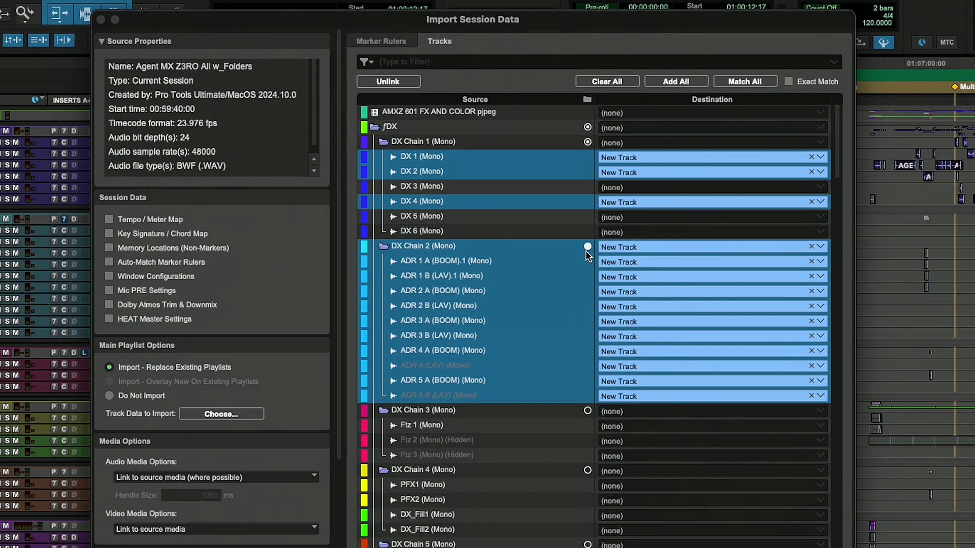
Step: Try adding all source tracks as new tracks and matching them all to existing tracks, and clear all assignments
{"action": "left_click", "coordinate": [655, 82]}
{"action": "left_click", "coordinate": [728, 81]}
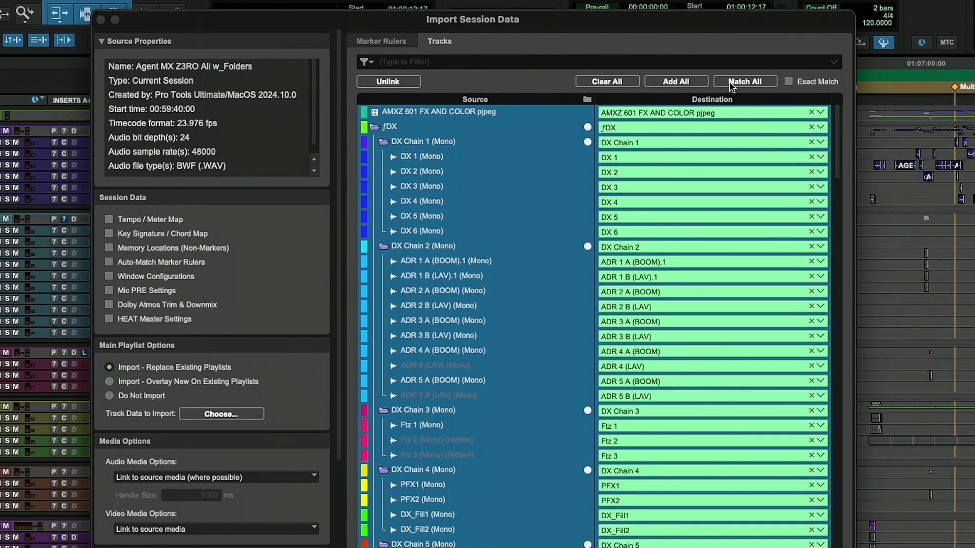
{"action": "left_click", "coordinate": [607, 81]}
Step: Enable Unlink and add only the selected DX 1, DX 2 and DX 4 tracks as new tracks
{"action": "left_click", "coordinate": [413, 82]}
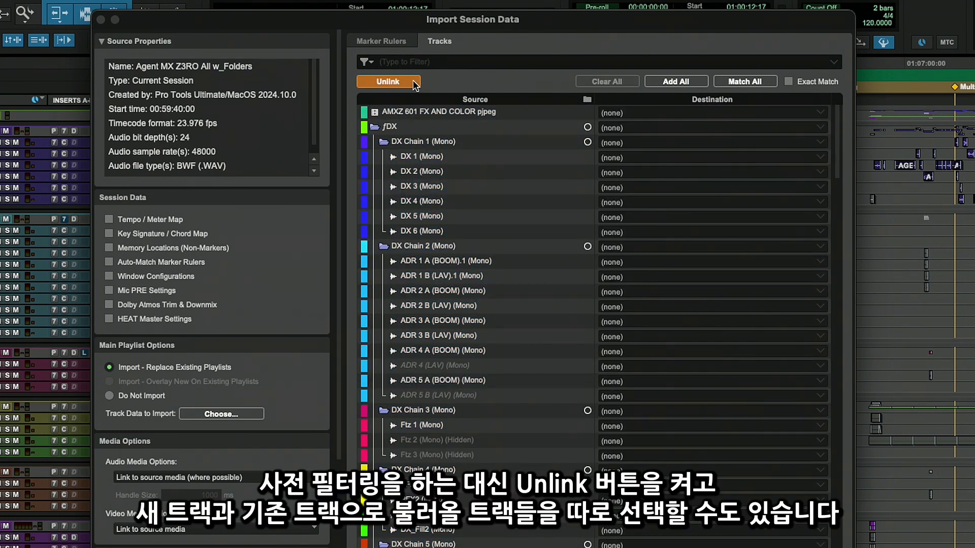
{"action": "left_click", "coordinate": [443, 157]}
{"action": "left_click", "coordinate": [441, 172], "text": "shift"}
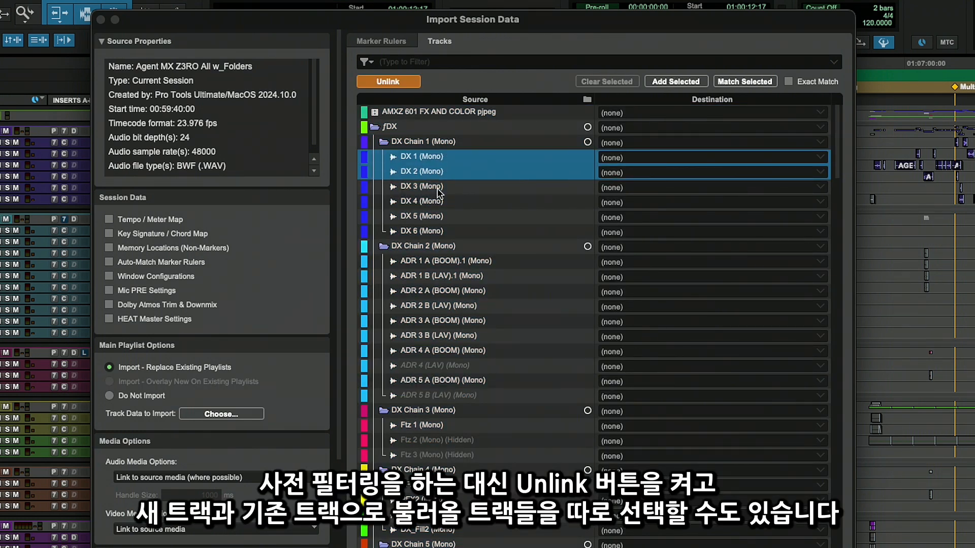
{"action": "left_click", "coordinate": [438, 201], "text": "super"}
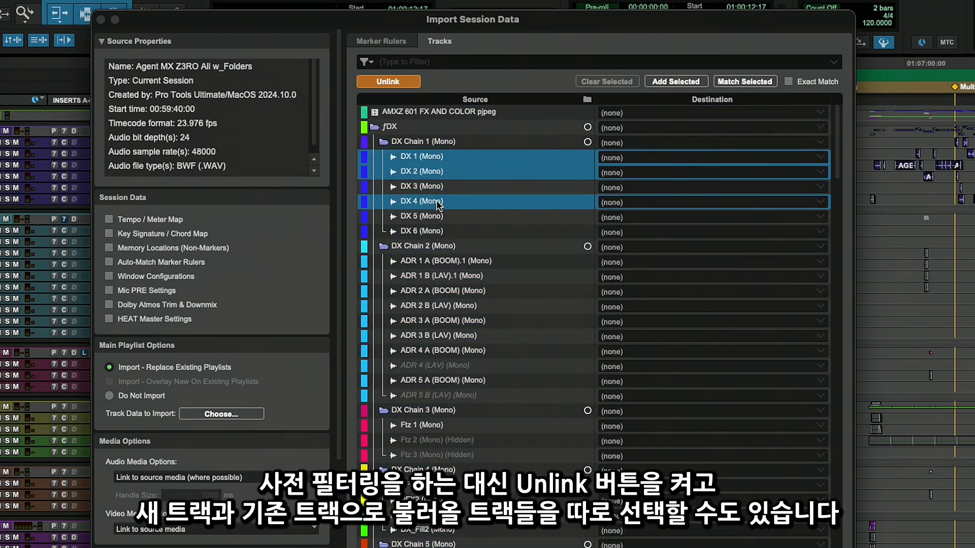
{"action": "left_click", "coordinate": [685, 81]}
Step: Match ADR 1 A (BOOM).1, ADR 1 B (LAV).1, ADR 3 A (BOOM) and ADR 3 B (LAV) to their existing destination tracks
{"action": "left_click", "coordinate": [507, 262]}
{"action": "left_click", "coordinate": [504, 275], "text": "shift"}
{"action": "left_click", "coordinate": [504, 321], "text": "super"}
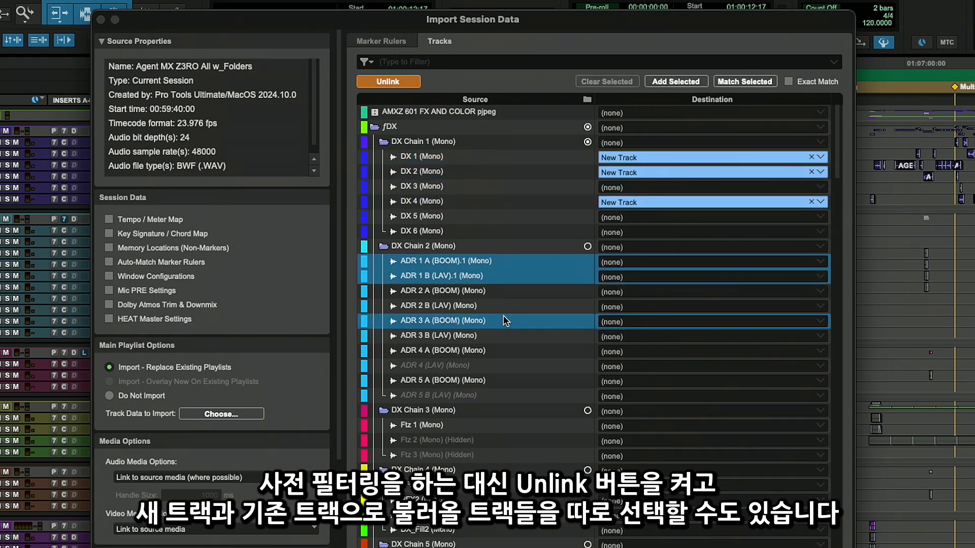
{"action": "left_click", "coordinate": [503, 336], "text": "super"}
{"action": "left_click", "coordinate": [724, 81]}
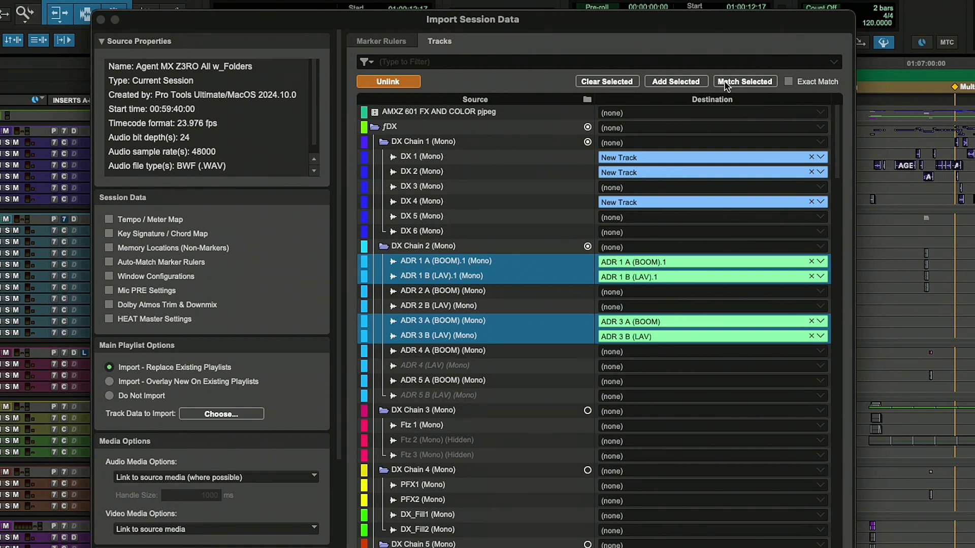
Step: Select ADR 5 A (BOOM), Ftz 1 and the DX Chain 4 folder, add them as new tracks and match them to existing ones
{"action": "left_click", "coordinate": [477, 380]}
{"action": "left_click", "coordinate": [470, 422], "text": "super"}
{"action": "left_click", "coordinate": [474, 470], "text": "super"}
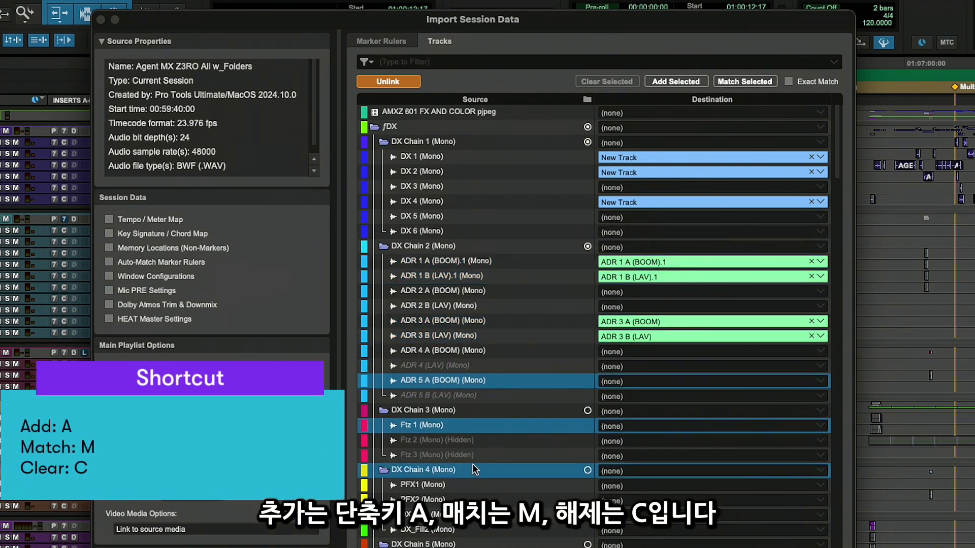
{"action": "key", "text": "a"}
{"action": "key", "text": "m"}
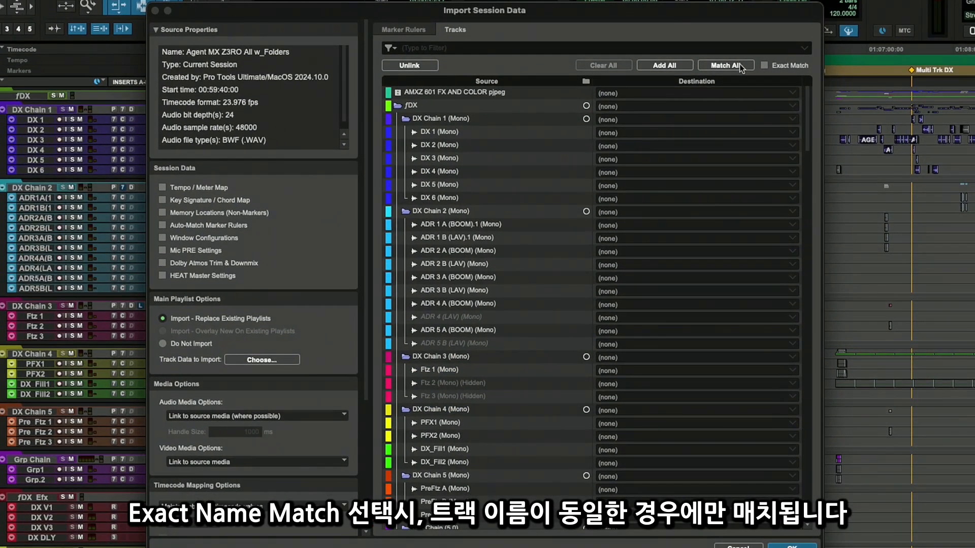
Step: Match all source tracks to existing tracks, and repeat the matching with Exact Match enabled
{"action": "left_click", "coordinate": [744, 72]}
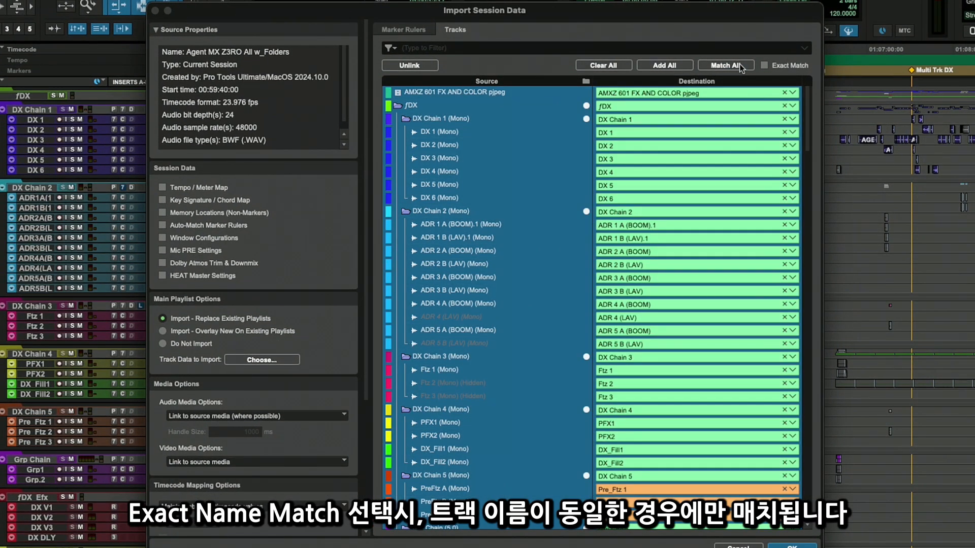
{"action": "left_click", "coordinate": [764, 66]}
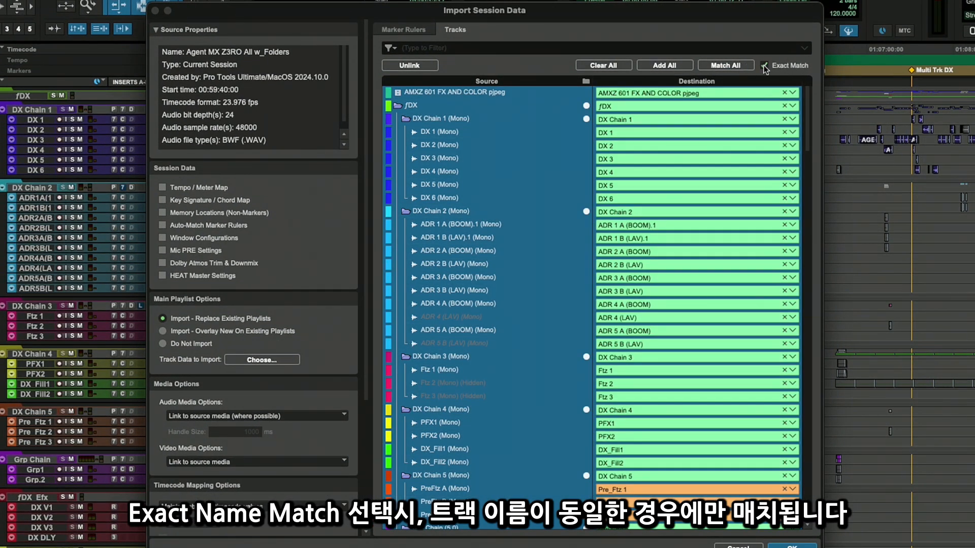
{"action": "left_click", "coordinate": [733, 66]}
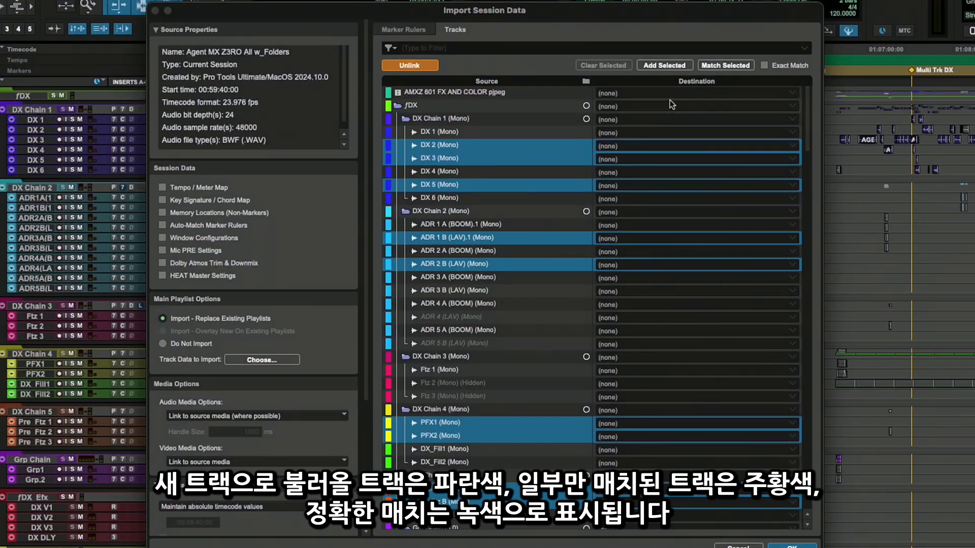
Step: Match only the selected DX, ADR and PFX source tracks to existing tracks with Exact Match off
{"action": "left_click", "coordinate": [715, 66]}
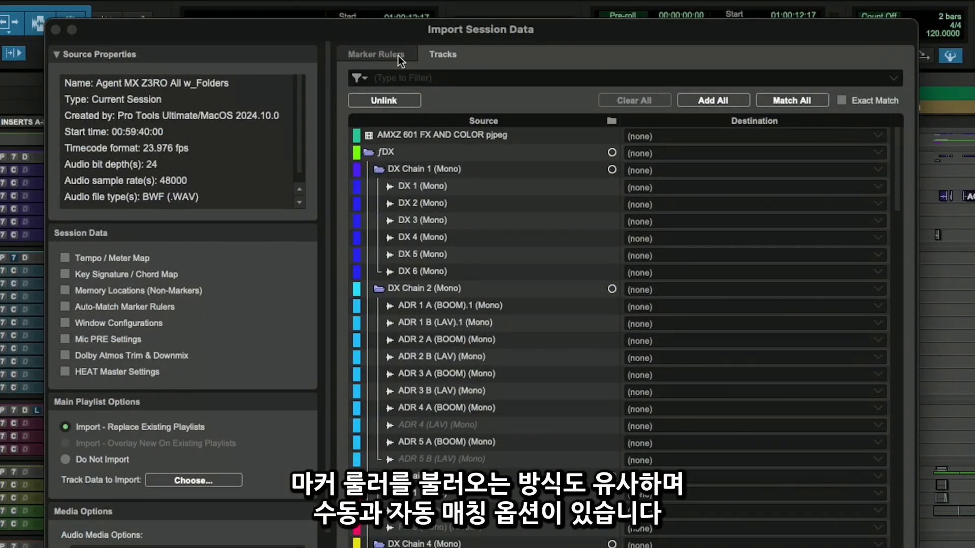
Step: Map the Director Comments marker ruler to DirectorComment, match the other rulers automatically and select Main Marker as well
{"action": "left_click", "coordinate": [398, 56]}
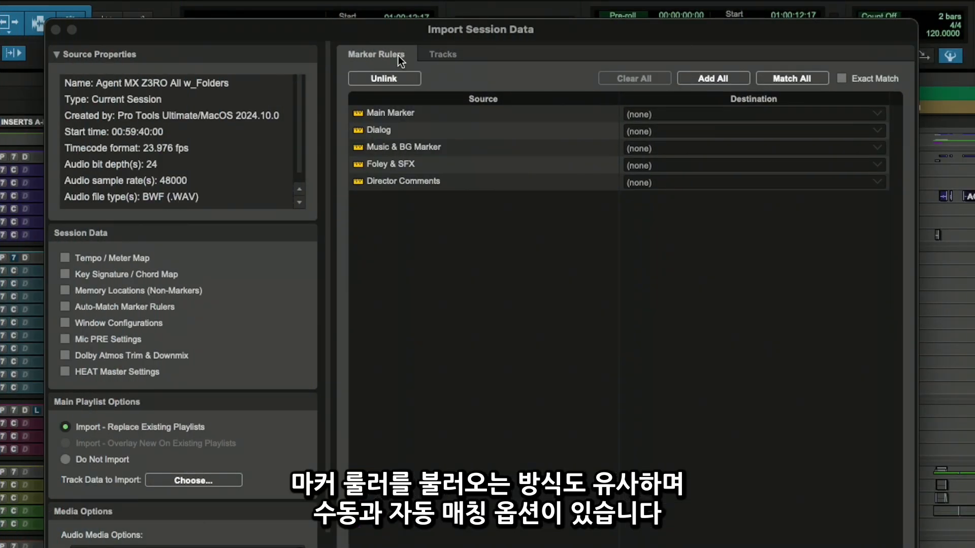
{"action": "left_click", "coordinate": [758, 182]}
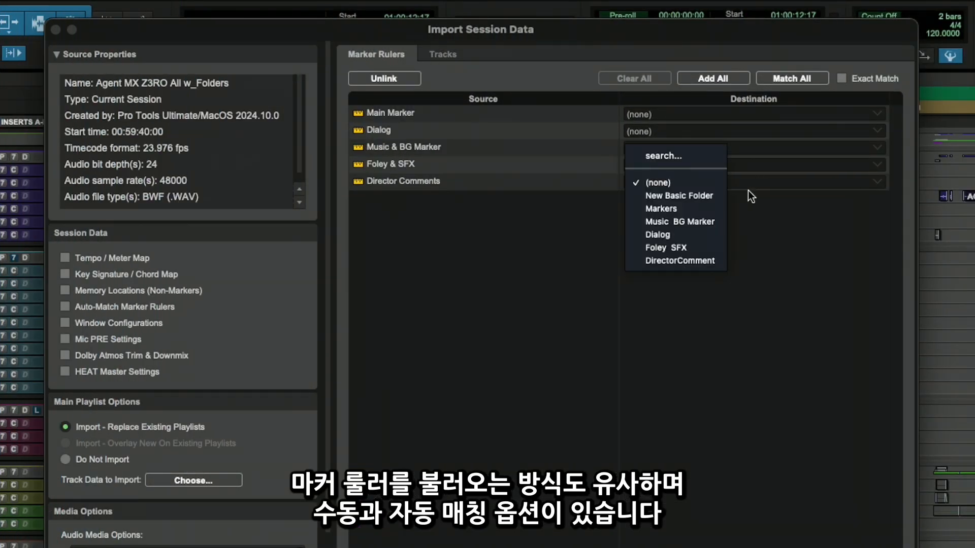
{"action": "left_click", "coordinate": [709, 259]}
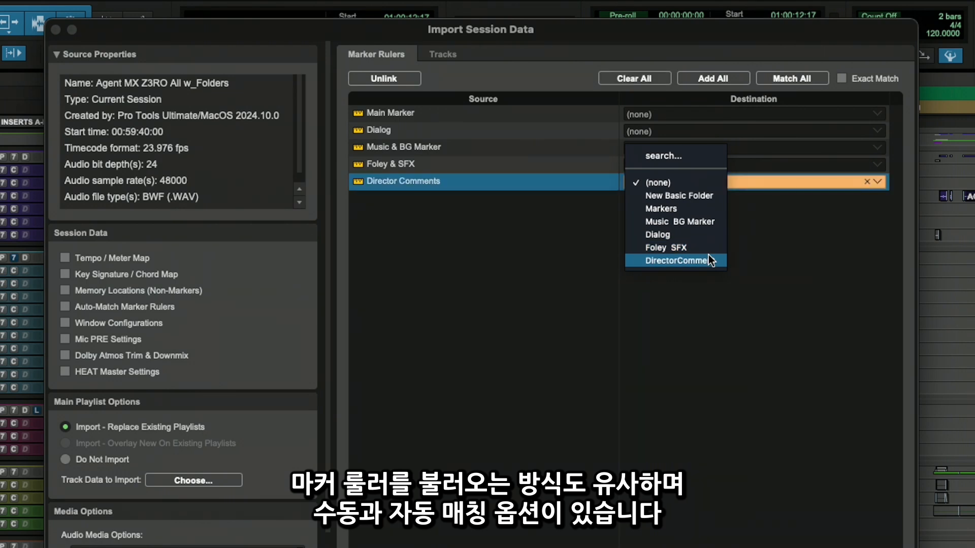
{"action": "left_click", "coordinate": [785, 78]}
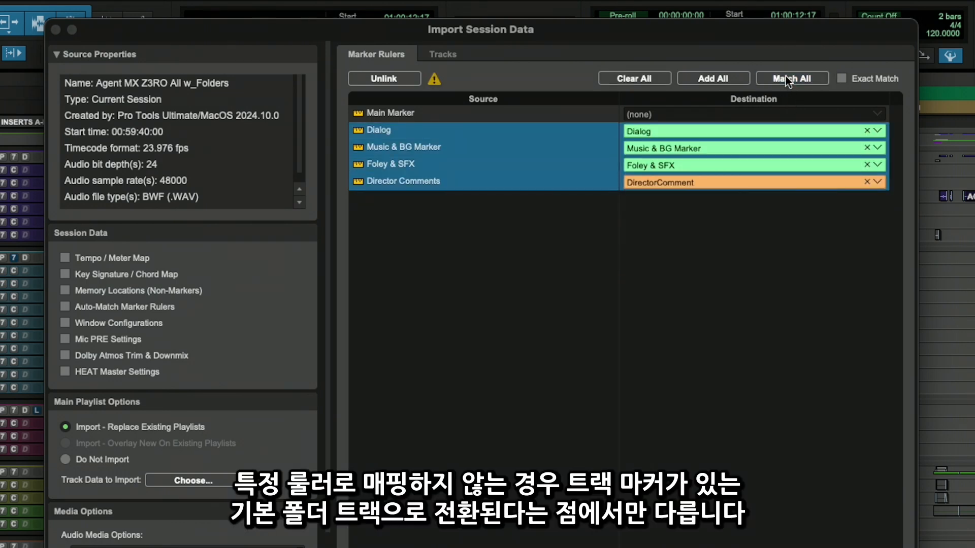
{"action": "left_click", "coordinate": [571, 113], "text": "shift"}
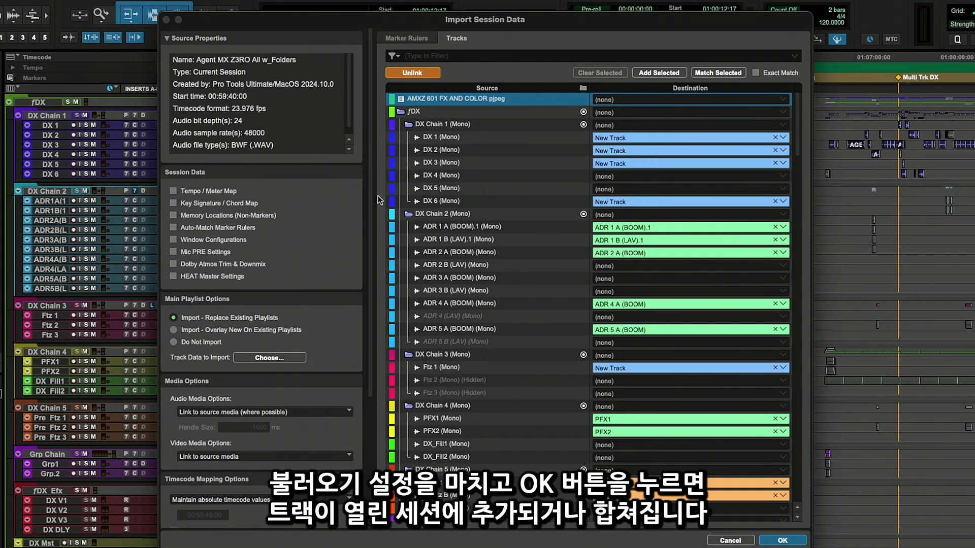
Step: Include the Tempo / Meter Map and run the import, accepting playlist replacement for the frozen PFX1 and PFX2 tracks
{"action": "left_click", "coordinate": [174, 192]}
{"action": "left_click", "coordinate": [782, 541]}
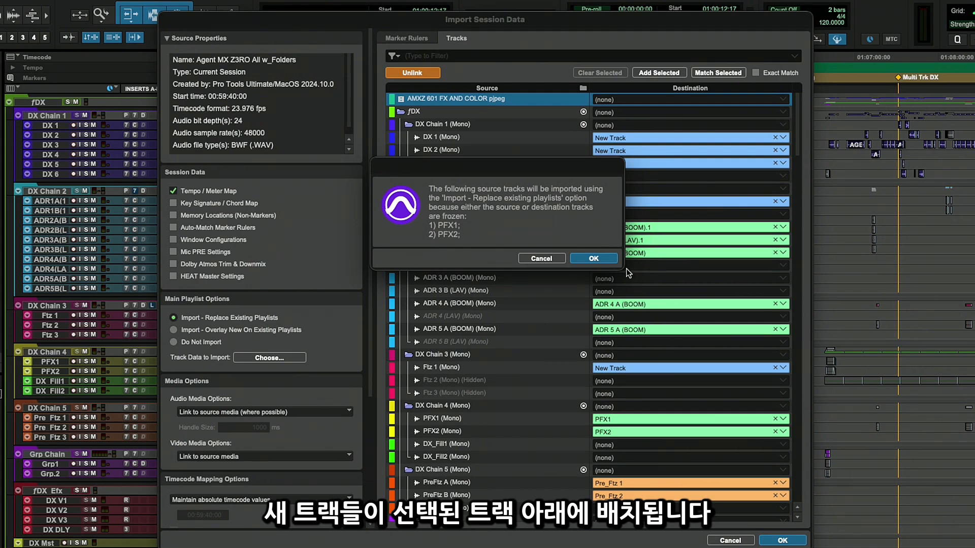
{"action": "left_click", "coordinate": [611, 260]}
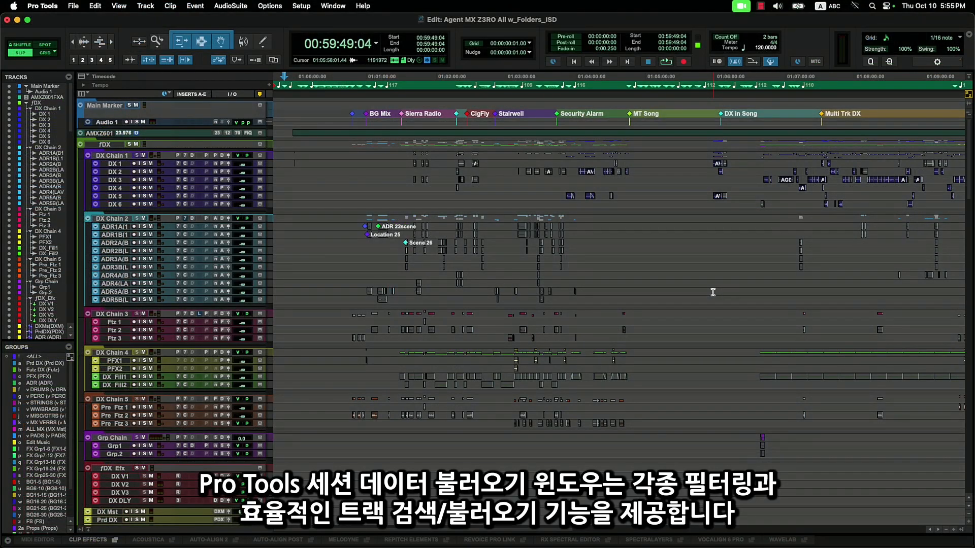